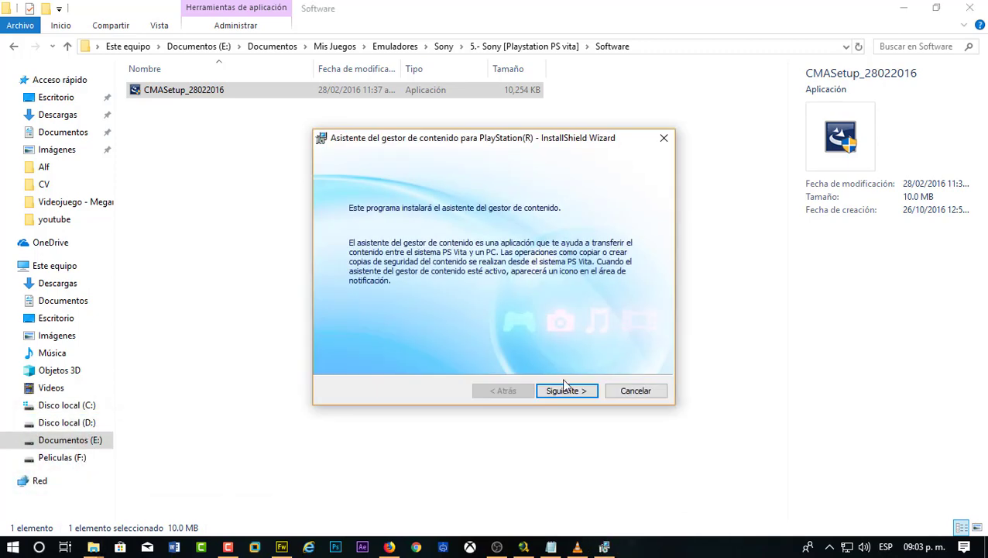
- Accept the licence agreement of the content manager assistant for PlayStation and install the program
left_click(564, 390)
left_click(394, 341)
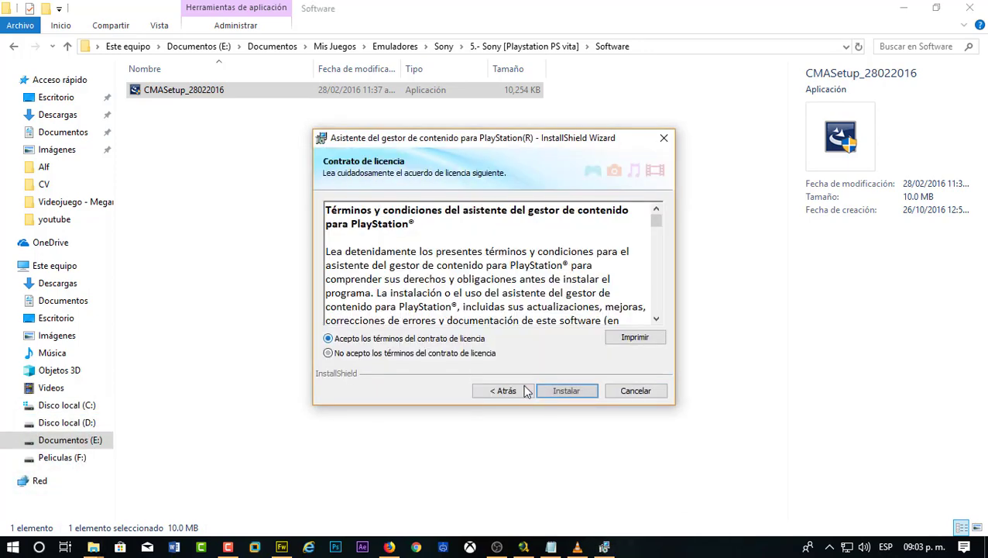
left_click(554, 391)
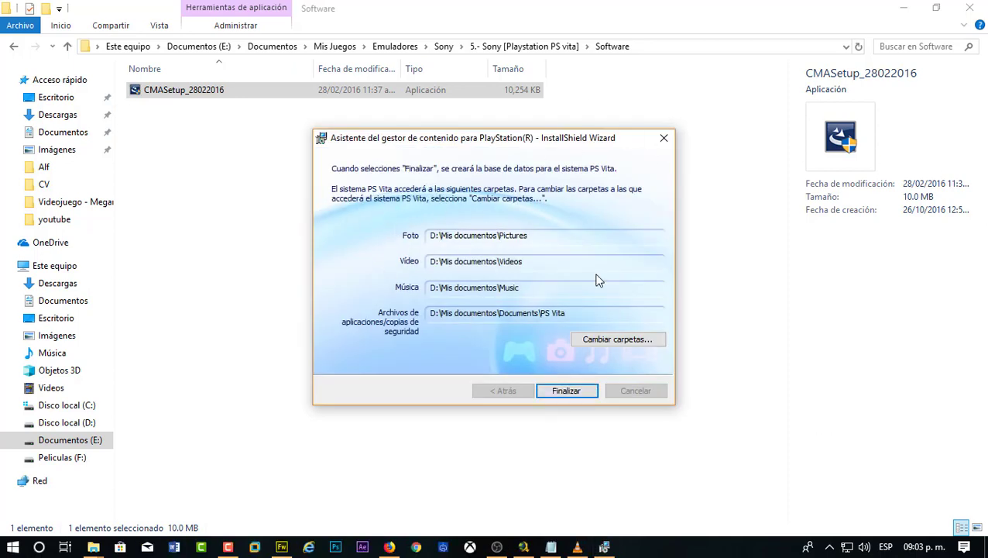
- Open the folder settings and browse the applications/backup location to the Documentos (E:) drive
left_click(639, 338)
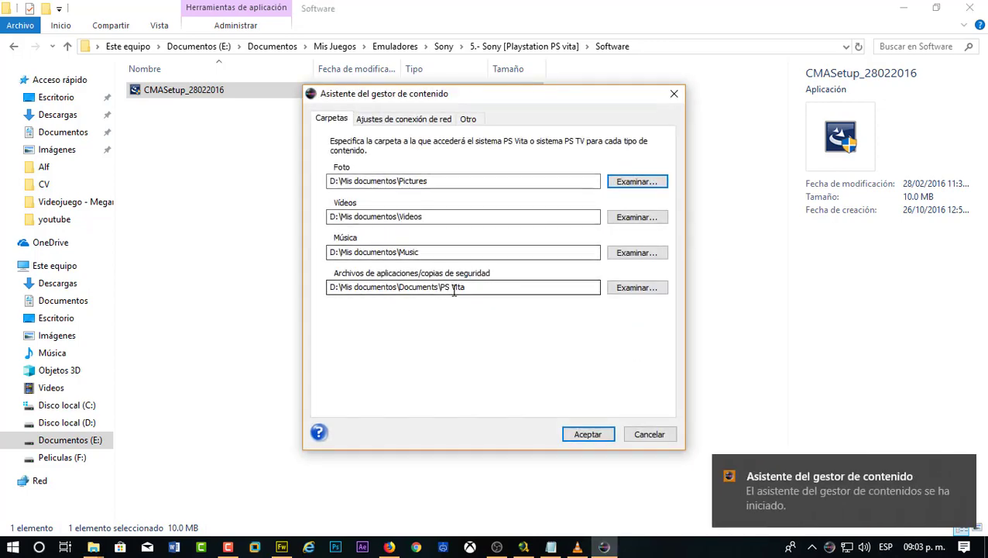
left_click(658, 288)
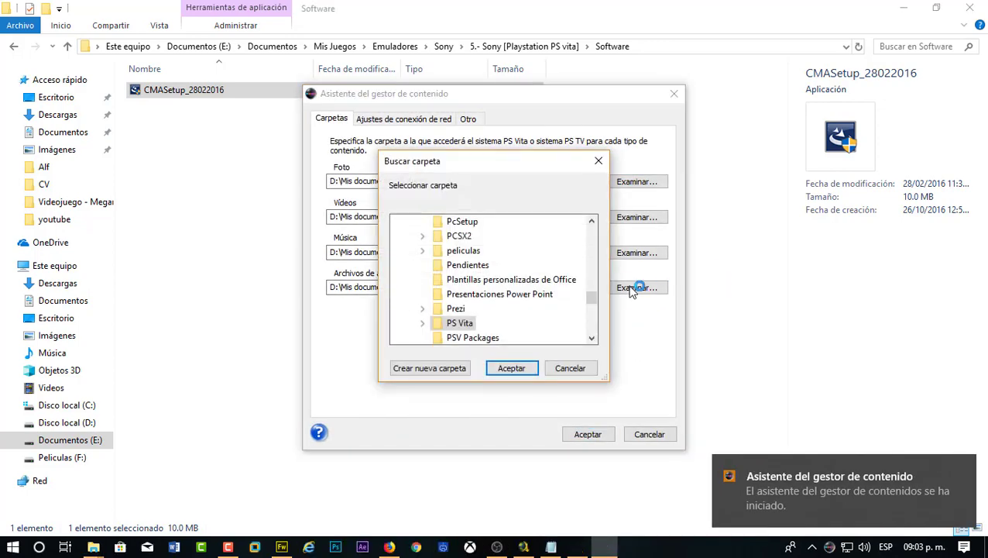
scroll(540, 292, "up", 15)
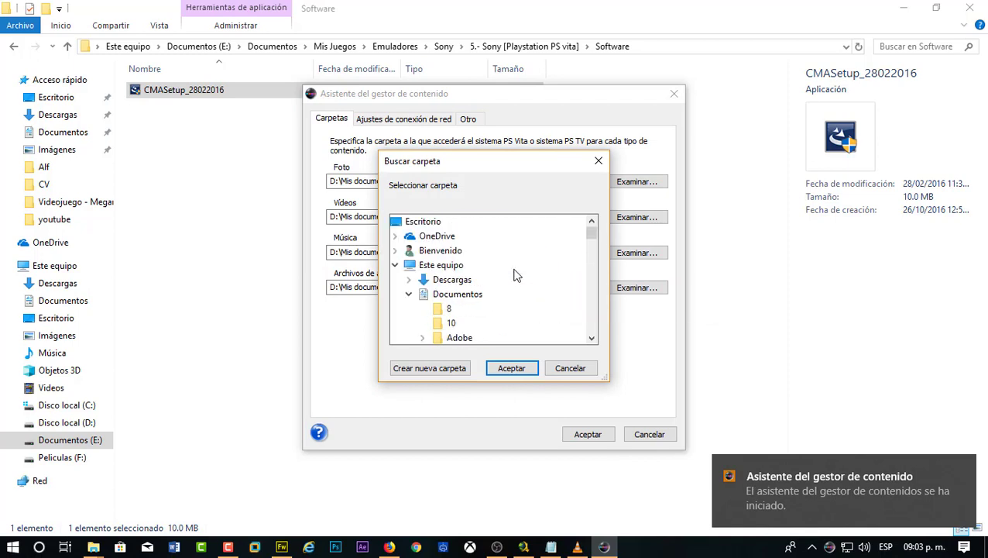
left_click(396, 266)
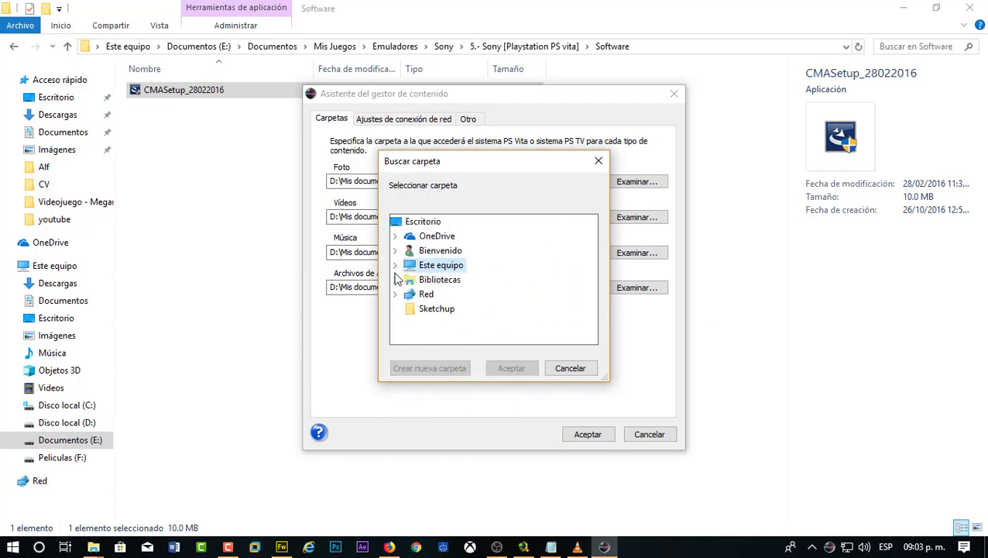
left_click(396, 265)
left_click(406, 254)
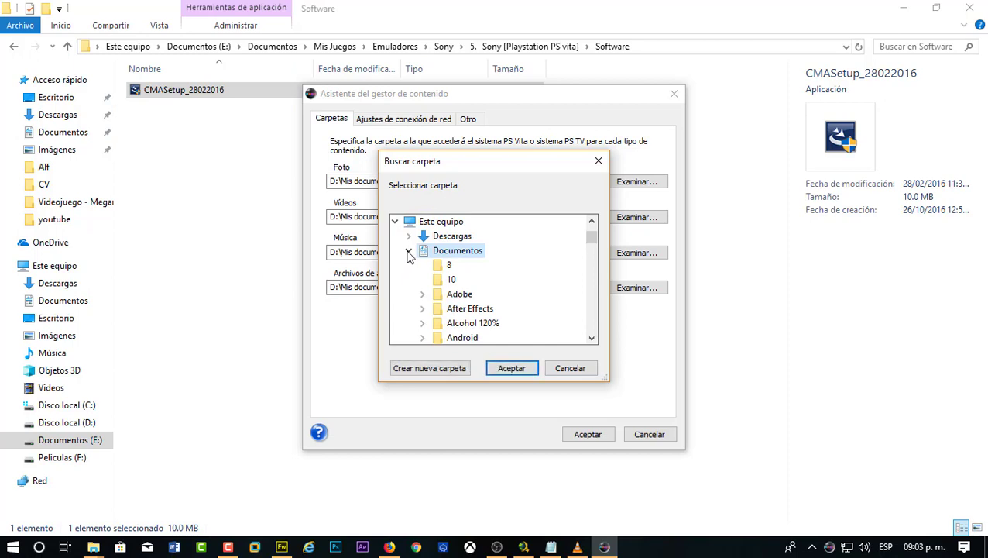
left_click(410, 252)
scroll(410, 280, "down", 3)
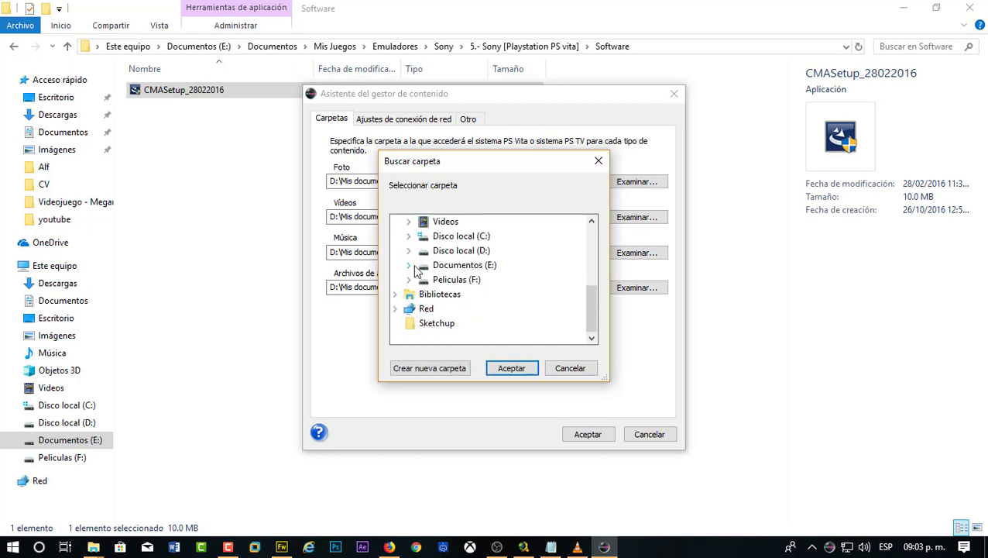
left_click(409, 264)
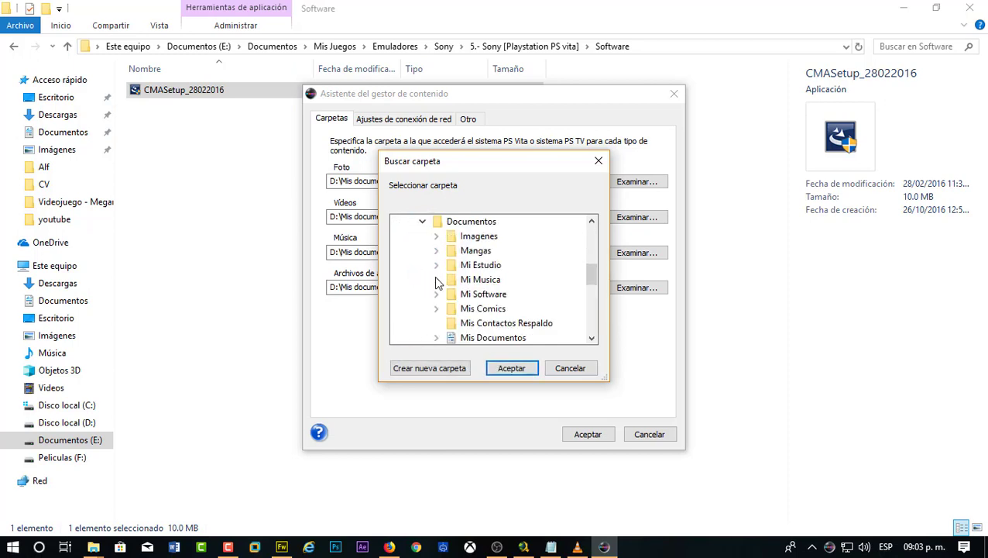
- Set the applications/backup folder to PS Vita within Documentos\Mis Juegos\Emuladores\Sony\5.- Sony [Playstation PS vita] and accept the folder change
scroll(438, 285, "down", 2)
left_click(438, 294)
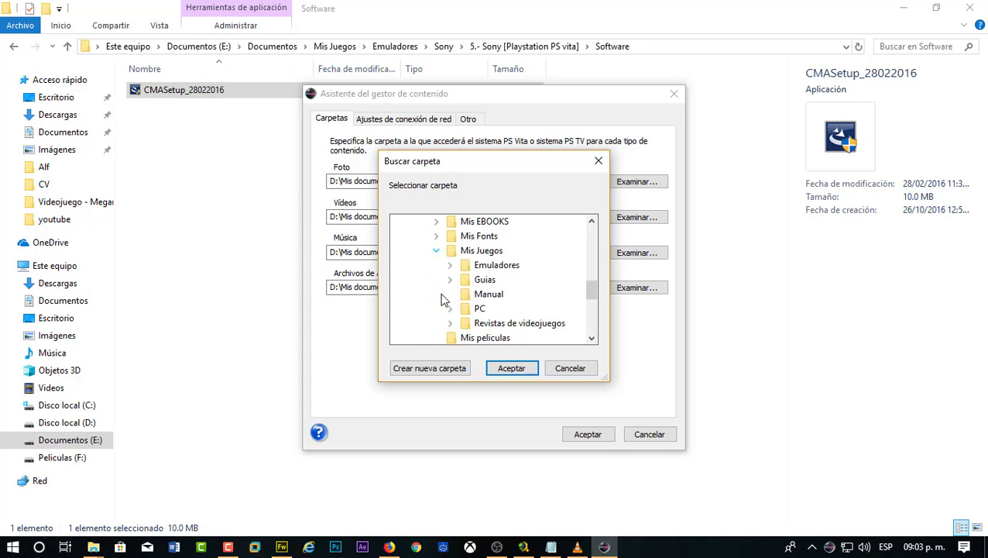
left_click(451, 267)
scroll(454, 269, "down", 2)
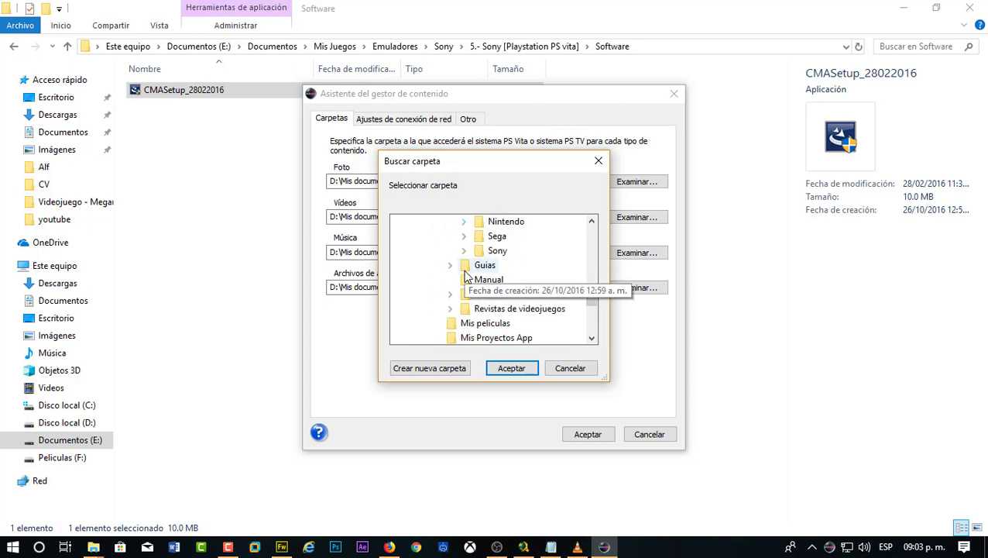
left_click(465, 251)
scroll(464, 306, "down", 1)
scroll(465, 310, "up", 1)
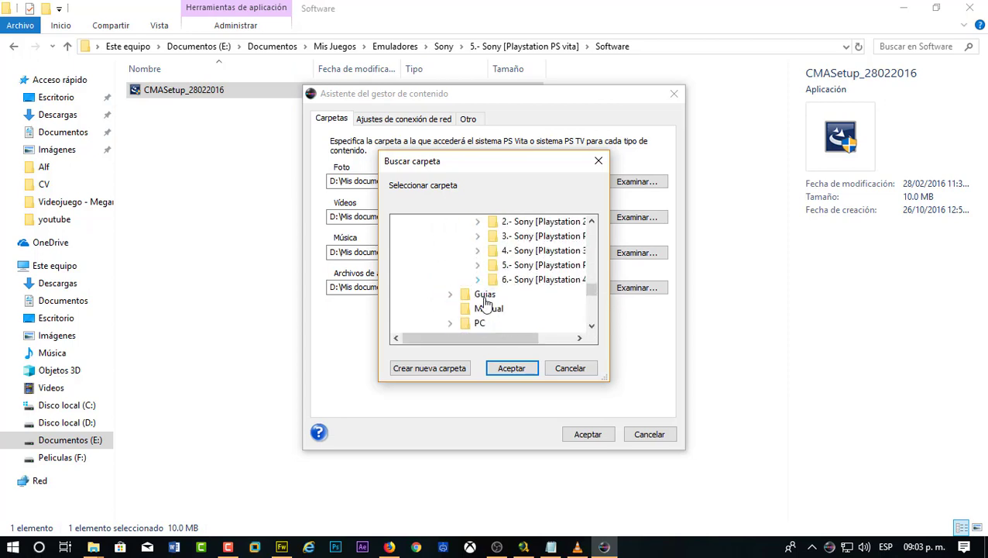
left_click_drag(474, 341, 550, 337)
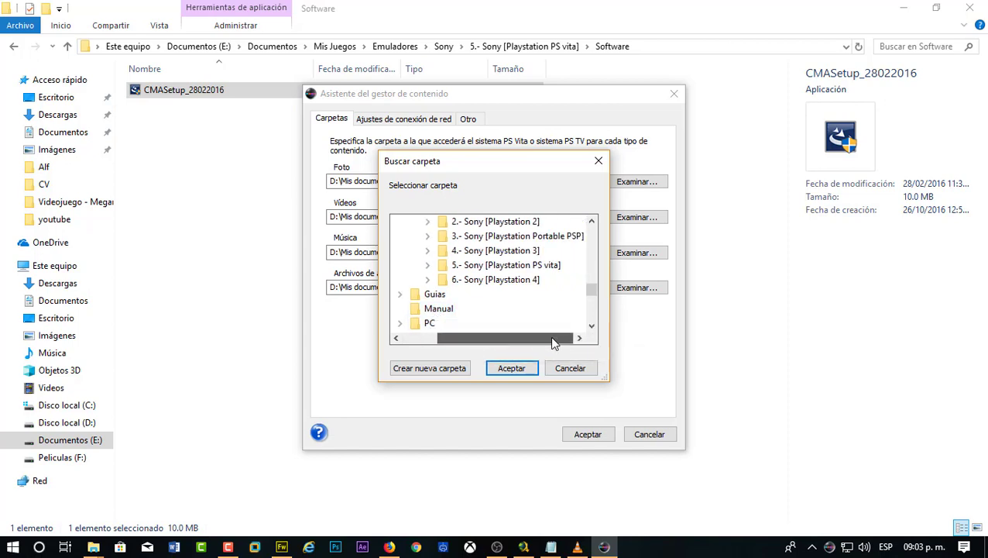
left_click(426, 266)
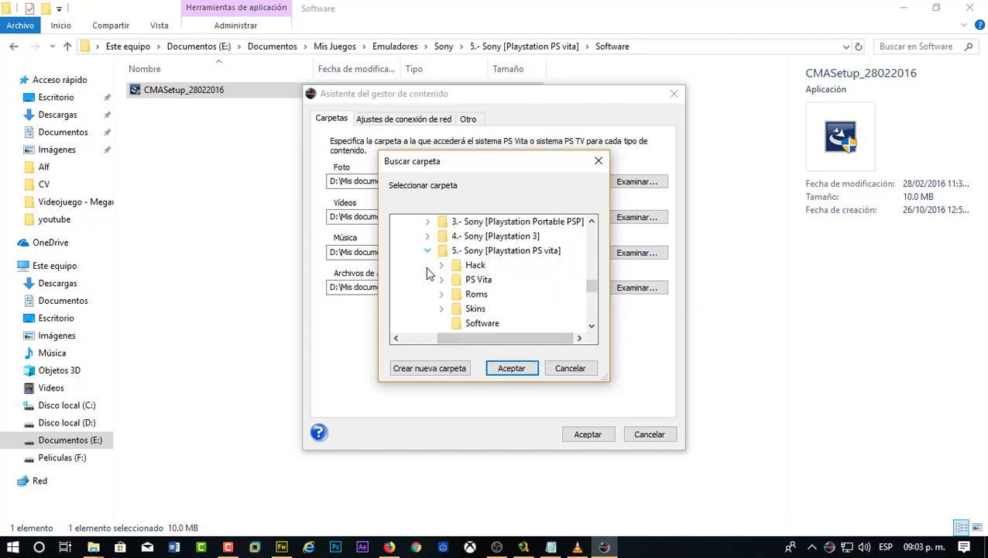
double_click(473, 280)
left_click(504, 364)
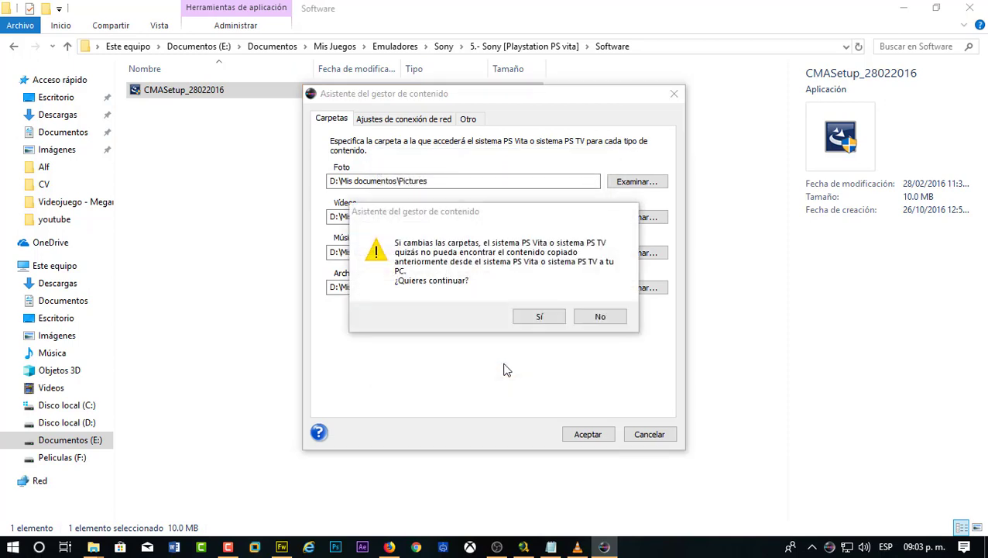
left_click(540, 316)
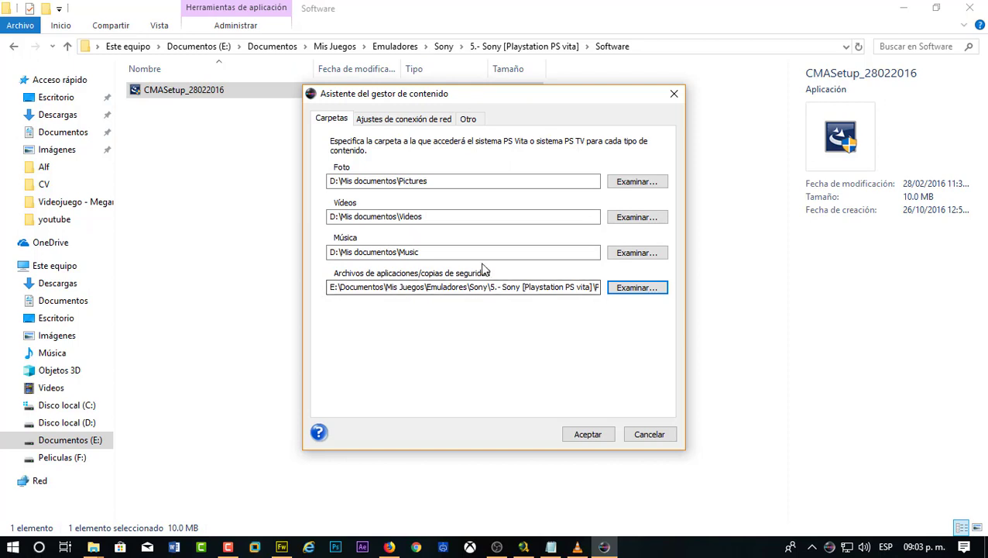
- Set the music folder to Música PSVITA inside the Música library
left_click(655, 254)
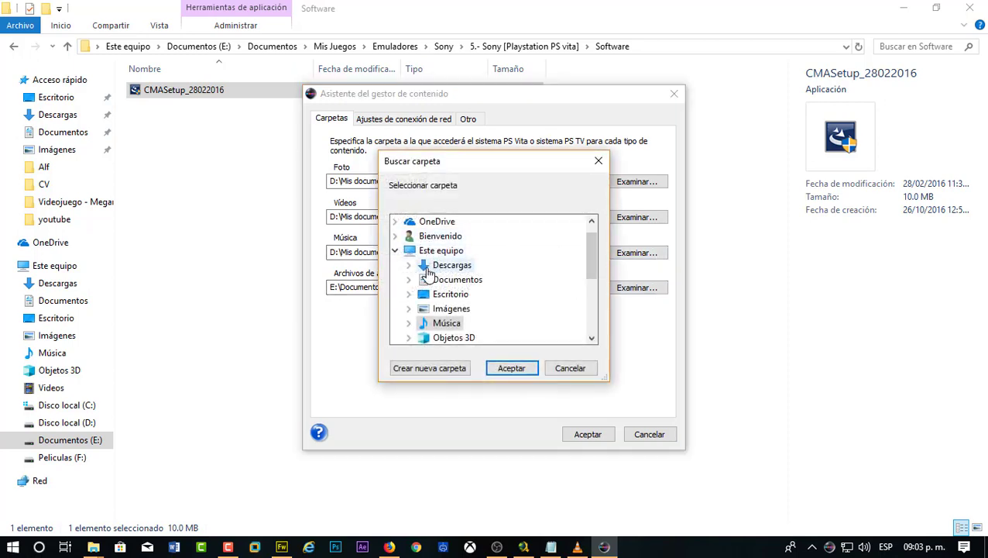
scroll(418, 298, "down", 2)
left_click(409, 236)
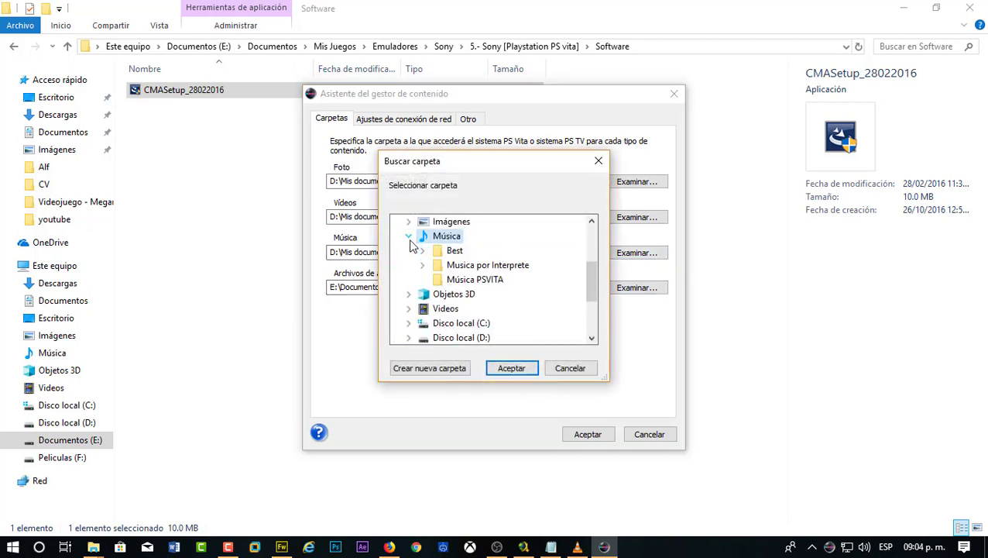
left_click(465, 280)
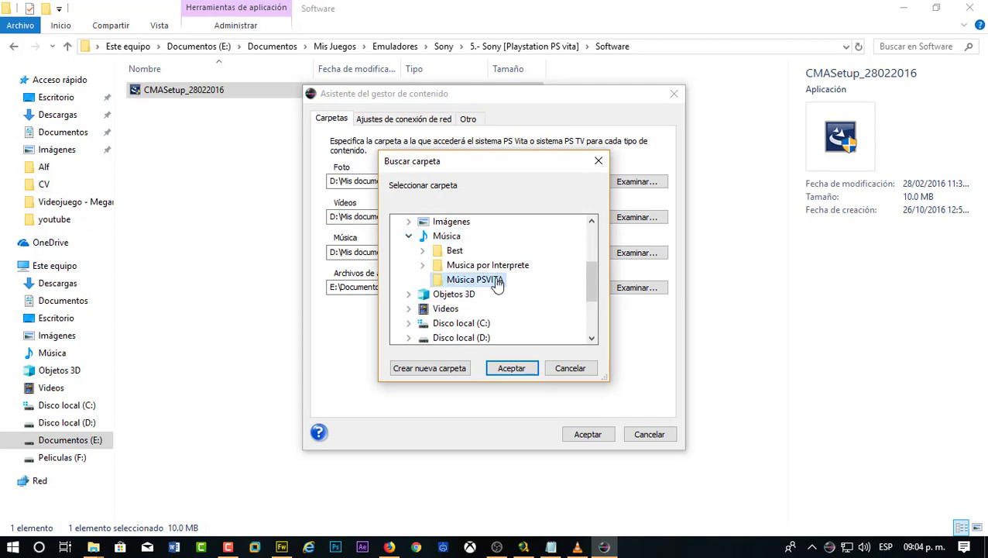
left_click(517, 371)
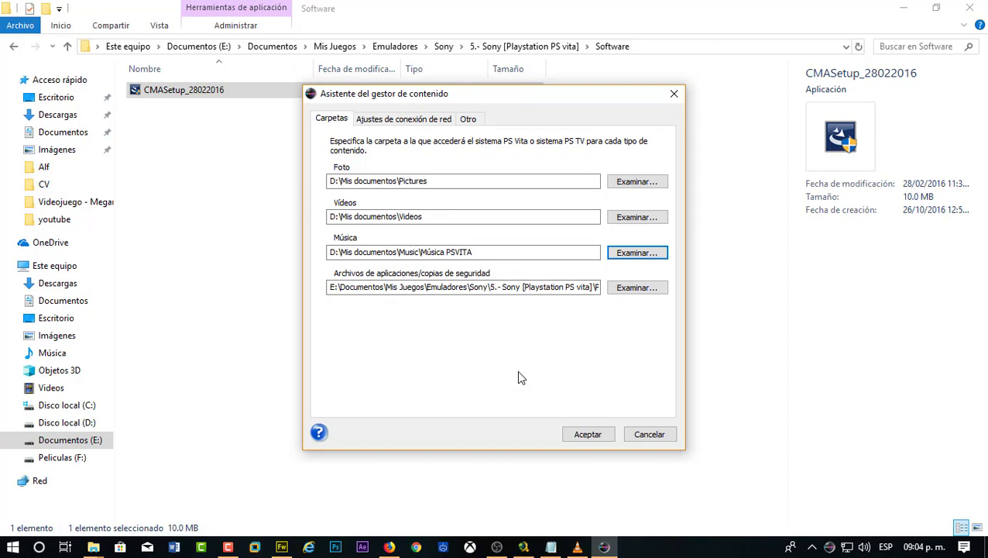
- Open the folder picker for videos, and create a new folder named PS Vita inside Imágenes in a separate File Explorer window
left_click(620, 220)
left_click(617, 221)
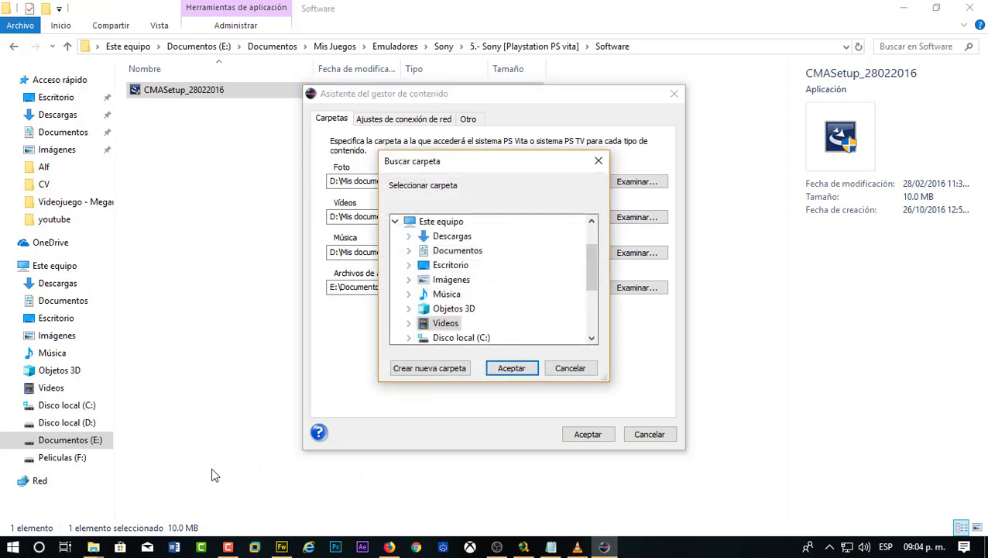
key("super+e")
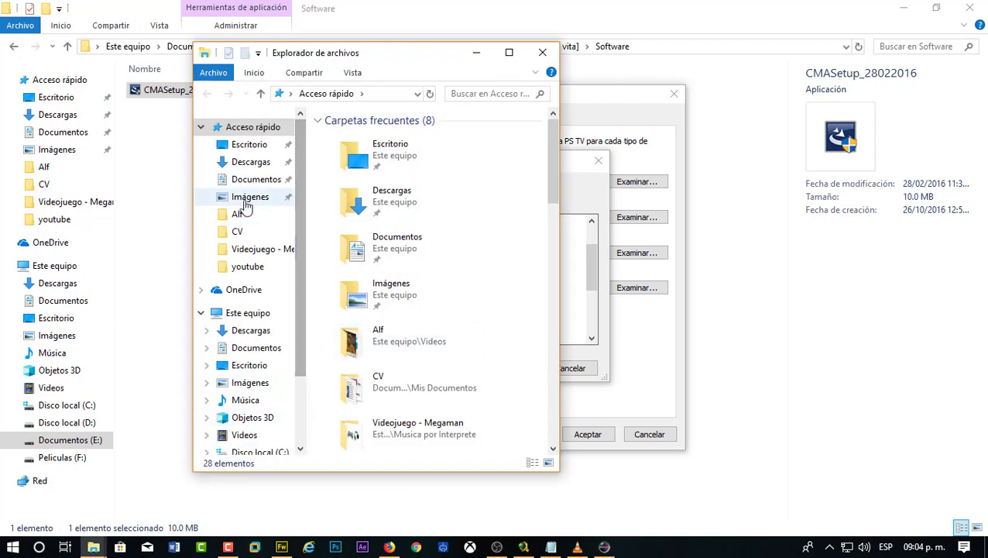
left_click(245, 202)
right_click(528, 209)
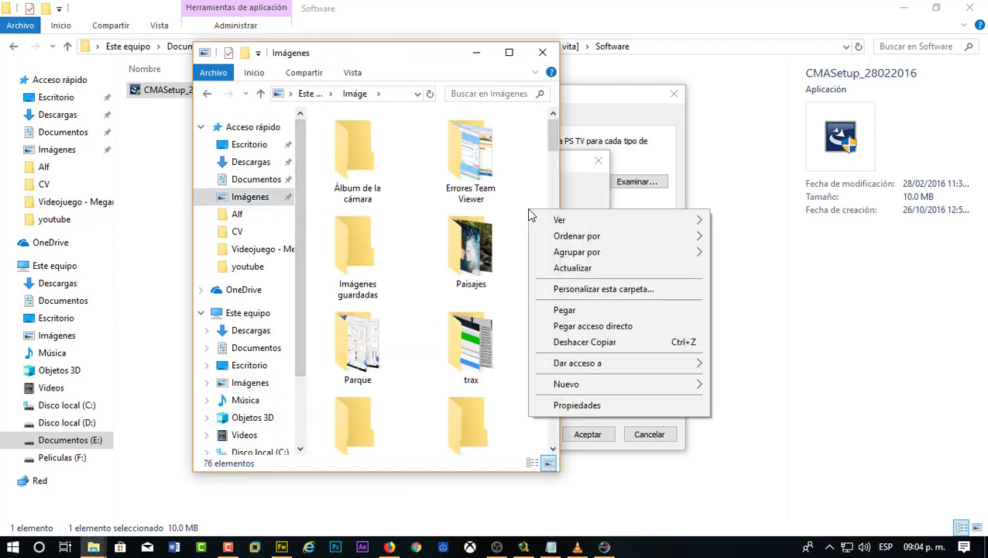
mouse_move(566, 383)
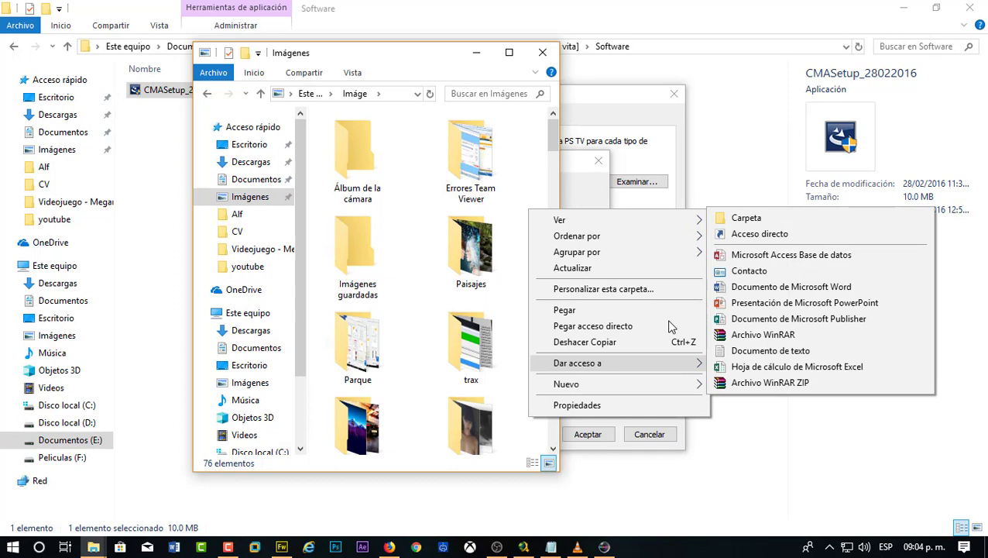
left_click(745, 218)
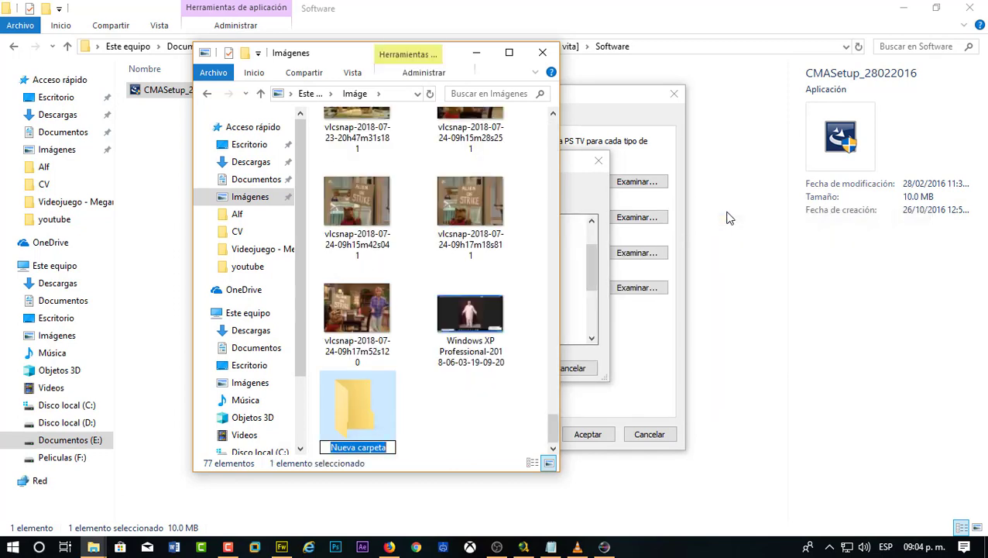
type("PS")
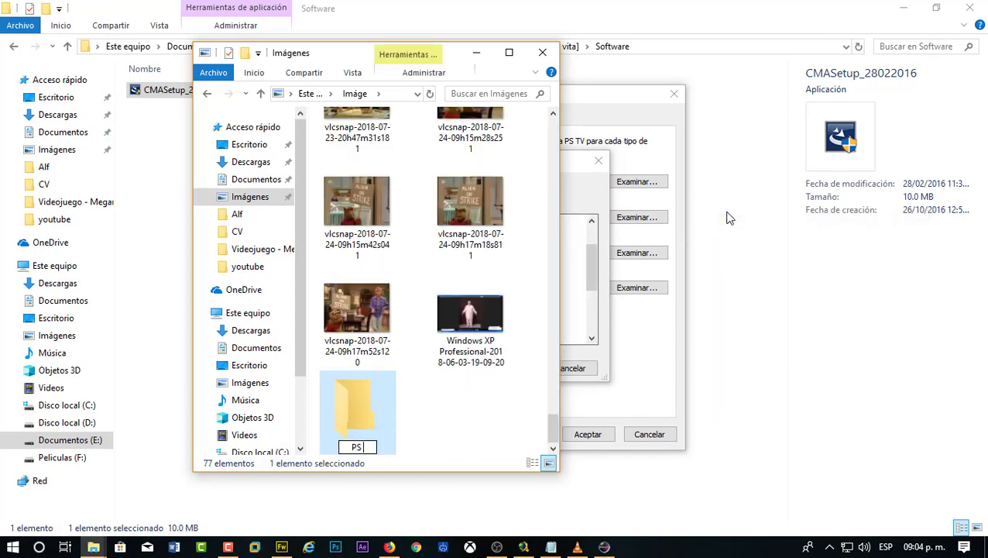
type(" Vita")
key("Return")
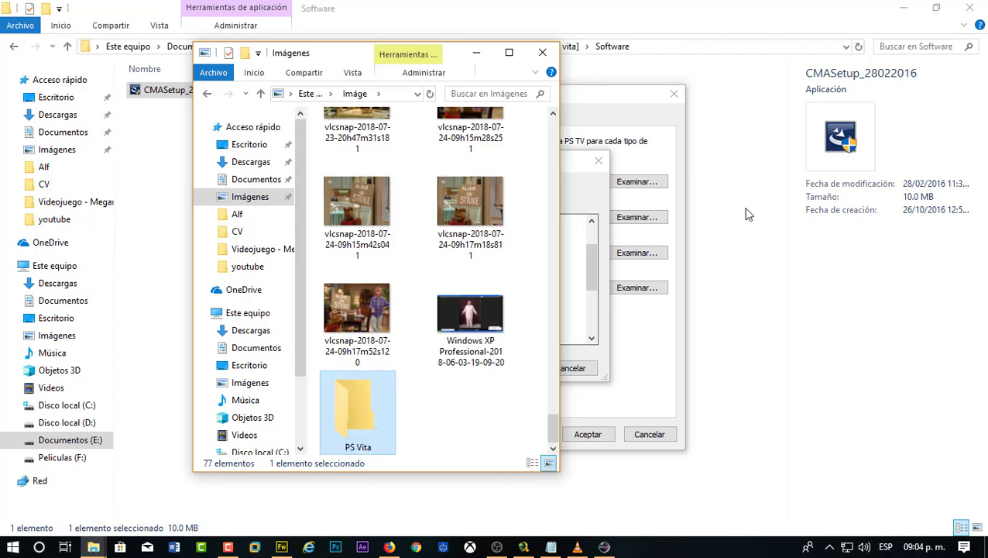
- Return to the content manager assistant and set the videos folder to PS Vita inside Imágenes
left_click(640, 322)
left_click(408, 281)
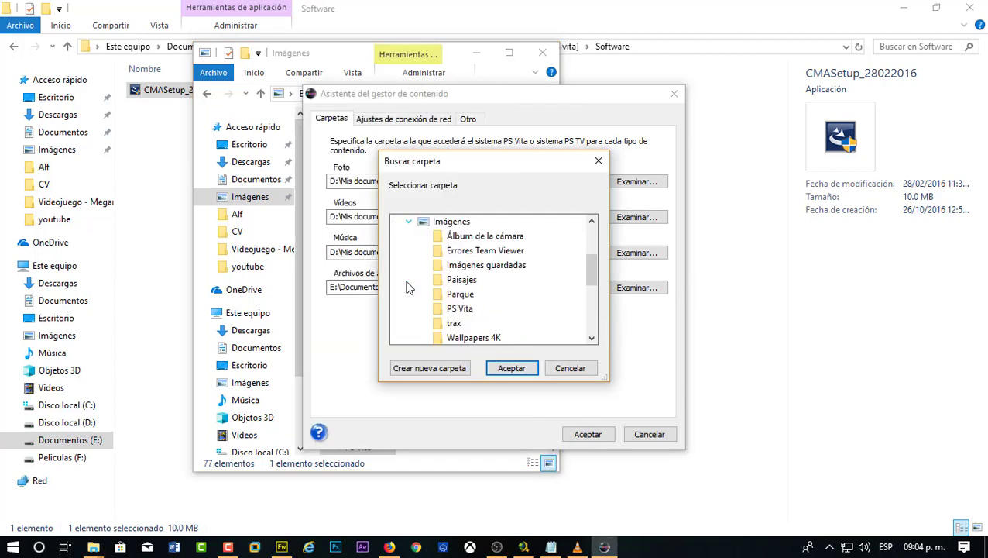
left_click(460, 308)
left_click(508, 370)
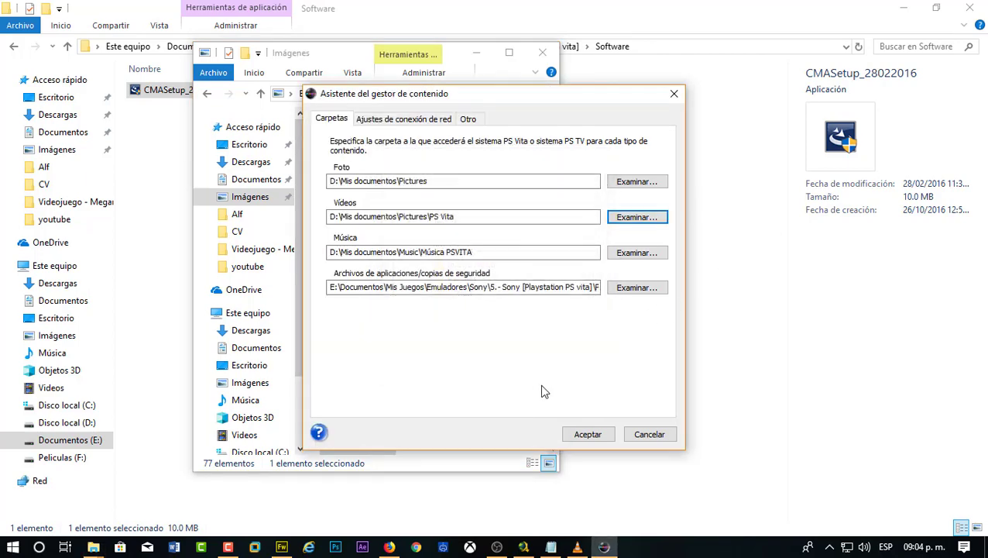
- Set the photo folder to PS Vita inside Imágenes and accept the folder change
left_click(637, 181)
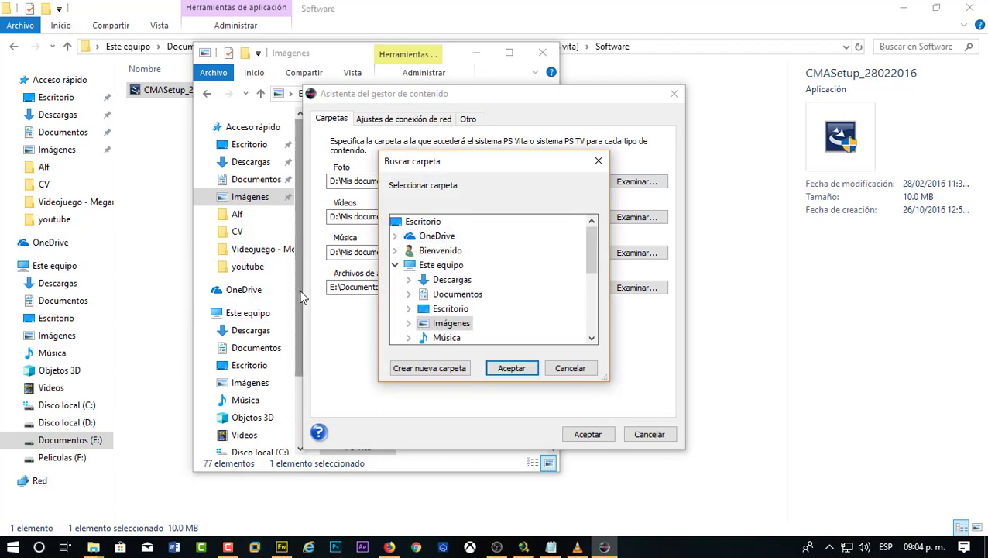
left_click(563, 367)
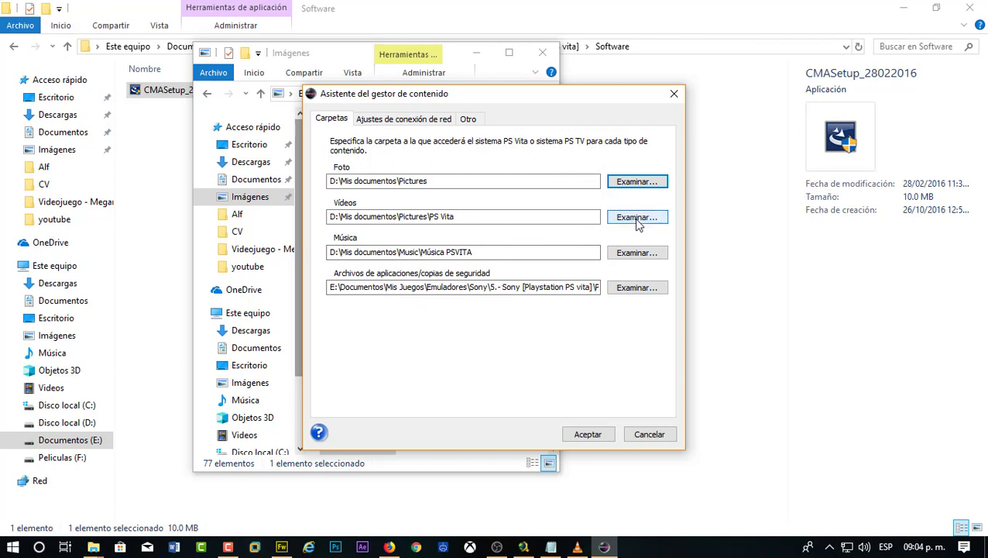
left_click(633, 181)
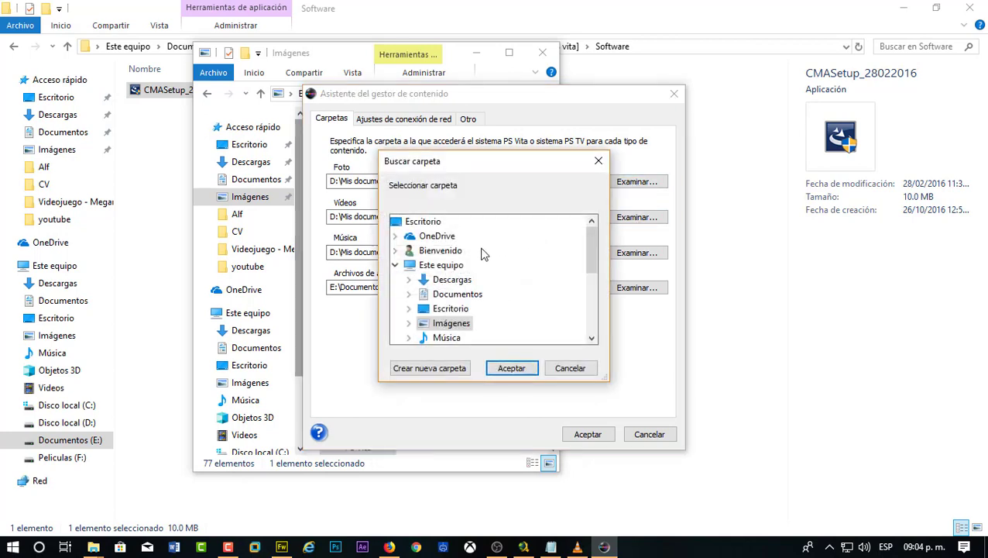
left_click(410, 324)
left_click(460, 309)
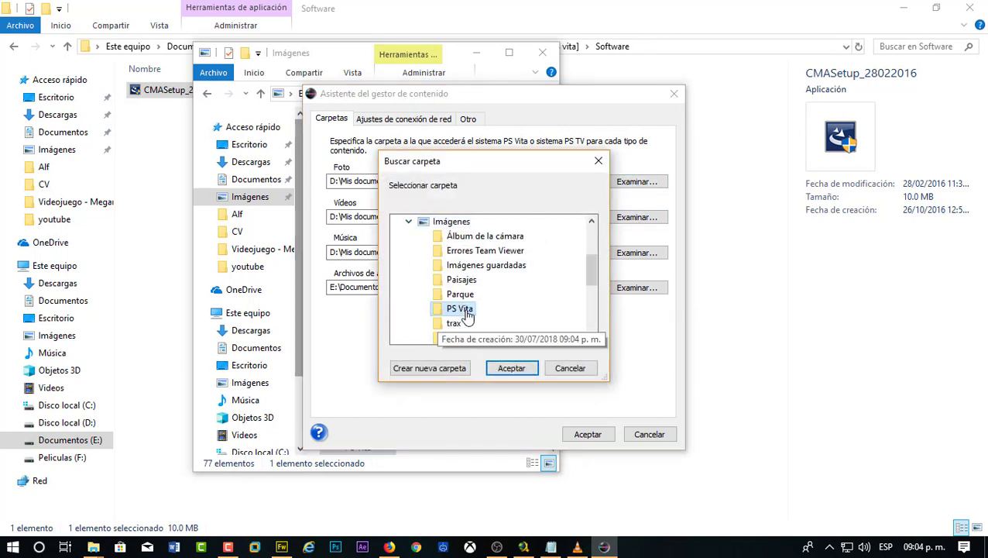
left_click(500, 372)
left_click(531, 315)
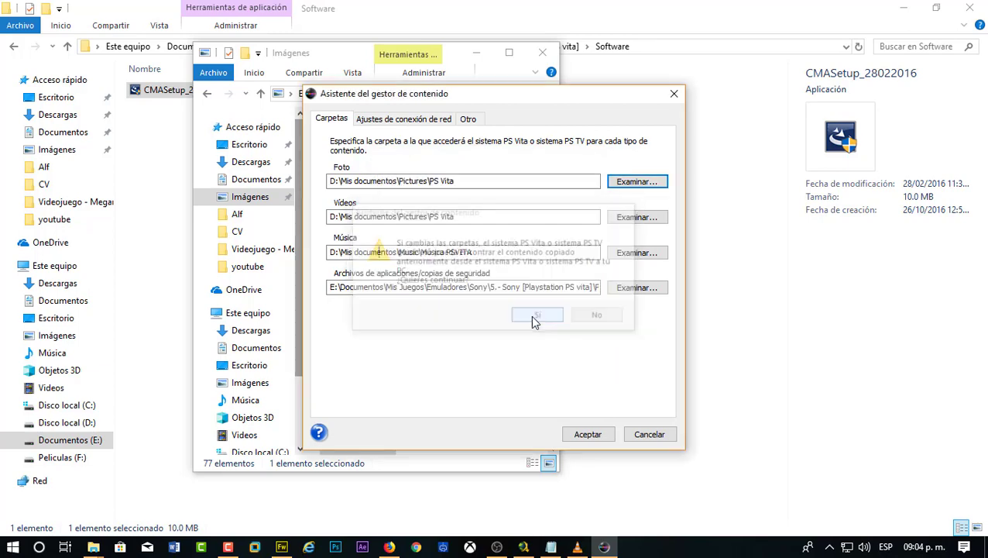
- Open the folder picker for videos, and paste the PS Vita folder into the Videos library in the separate File Explorer window
left_click(633, 218)
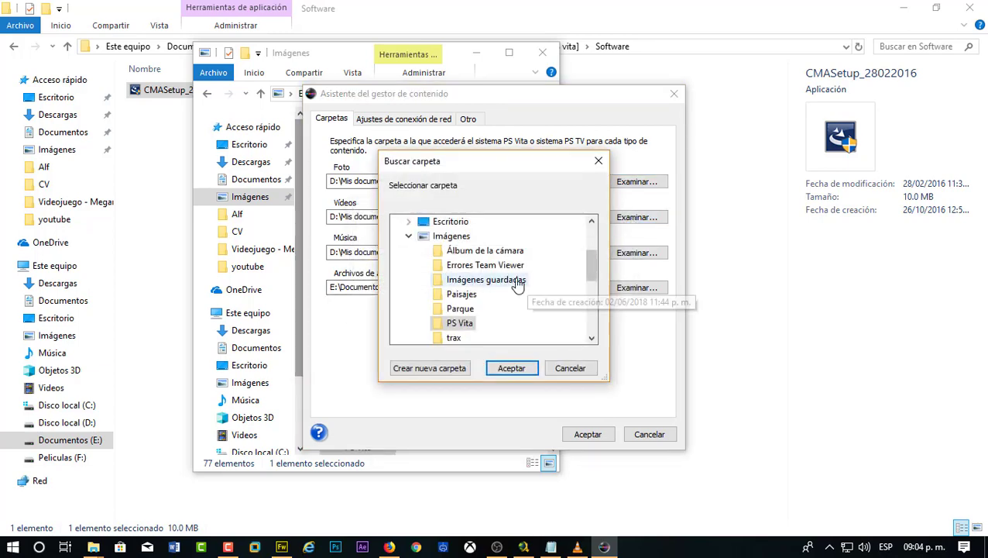
left_click(411, 235)
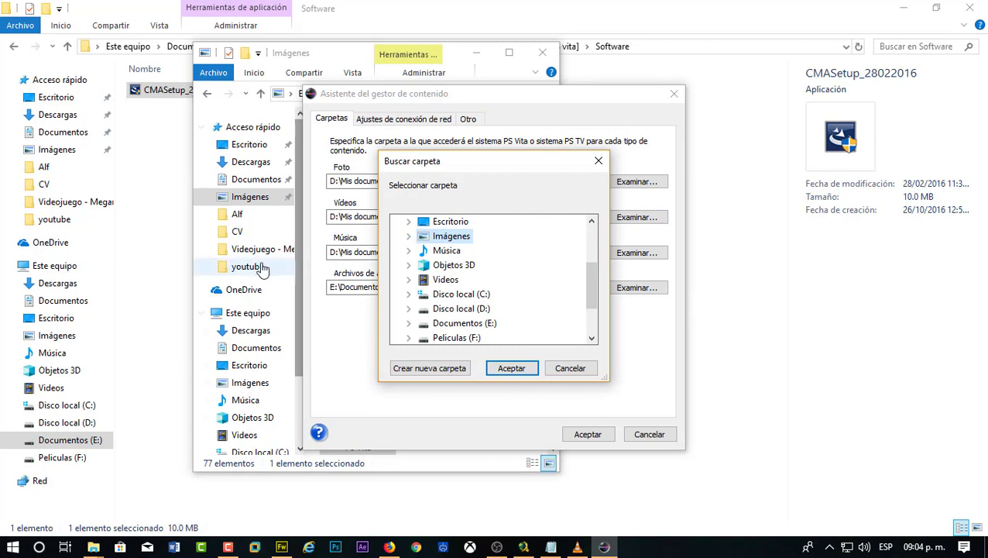
left_click(255, 433)
right_click(528, 350)
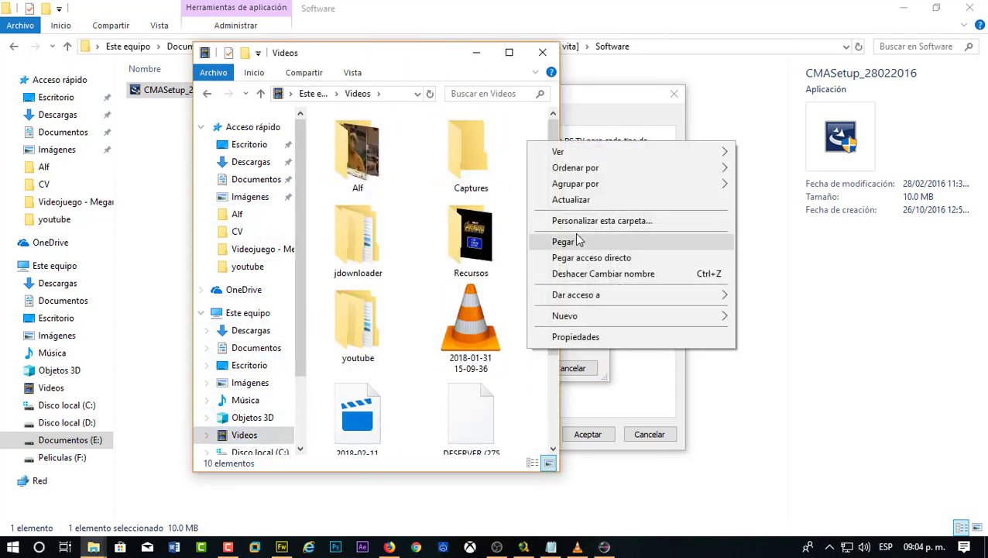
left_click(577, 241)
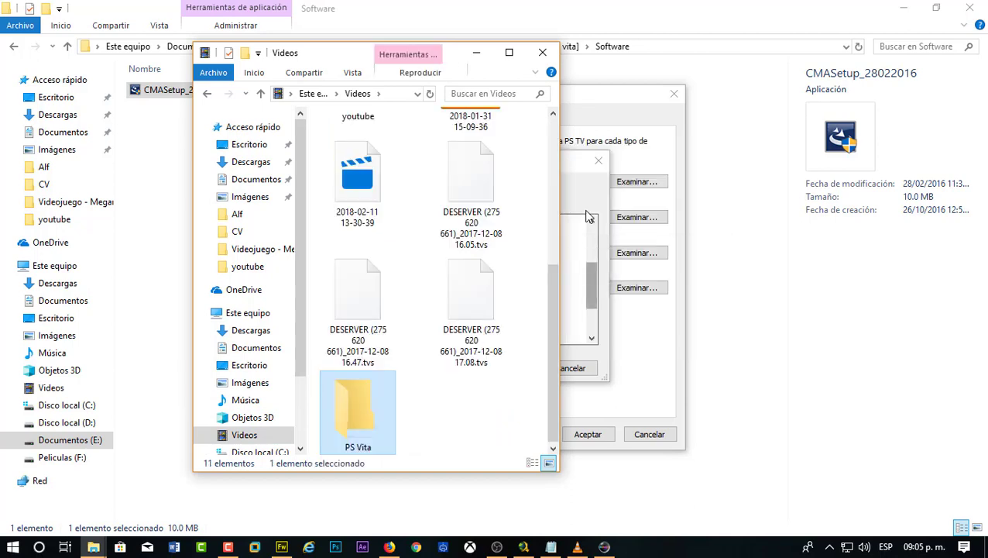
- Return to the content manager assistant and set the videos folder to PS Vita inside Videos
left_click(583, 195)
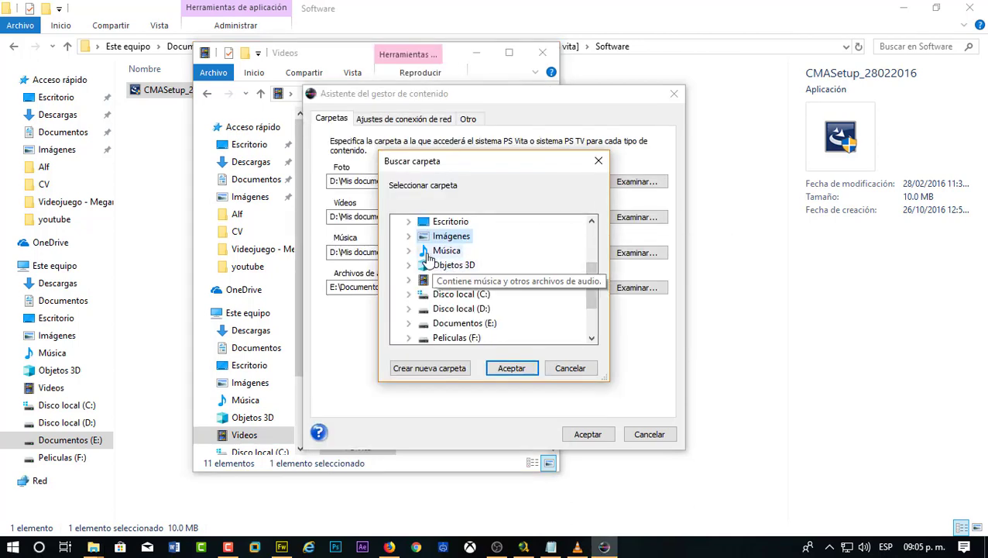
scroll(426, 258, "up", 2)
scroll(427, 258, "down", 3)
scroll(411, 277, "up", 3)
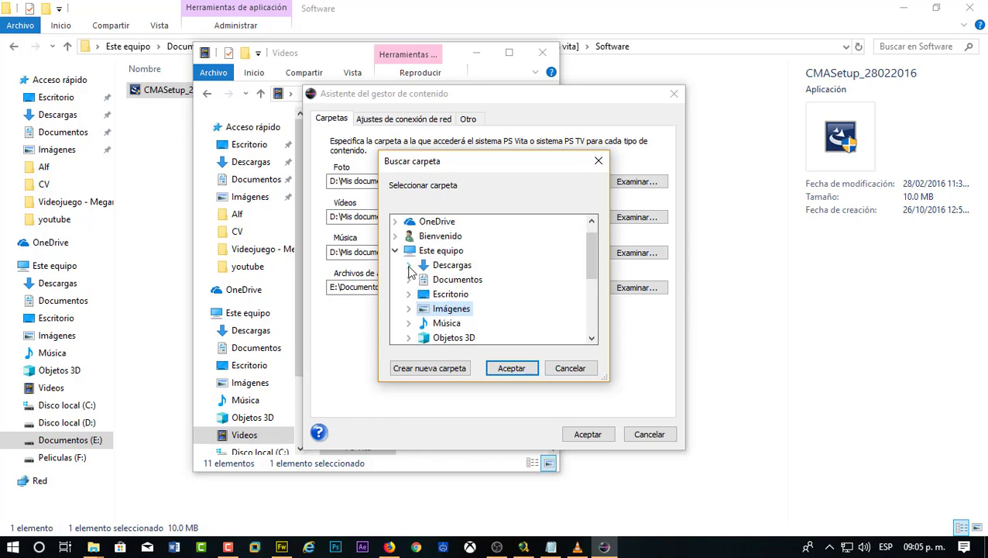
scroll(414, 279, "up", 1)
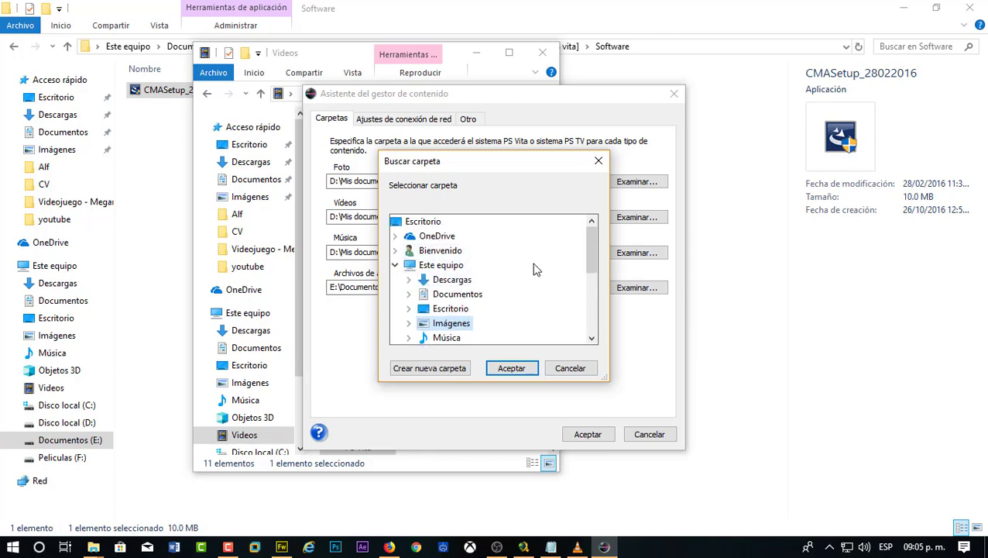
left_click(396, 251)
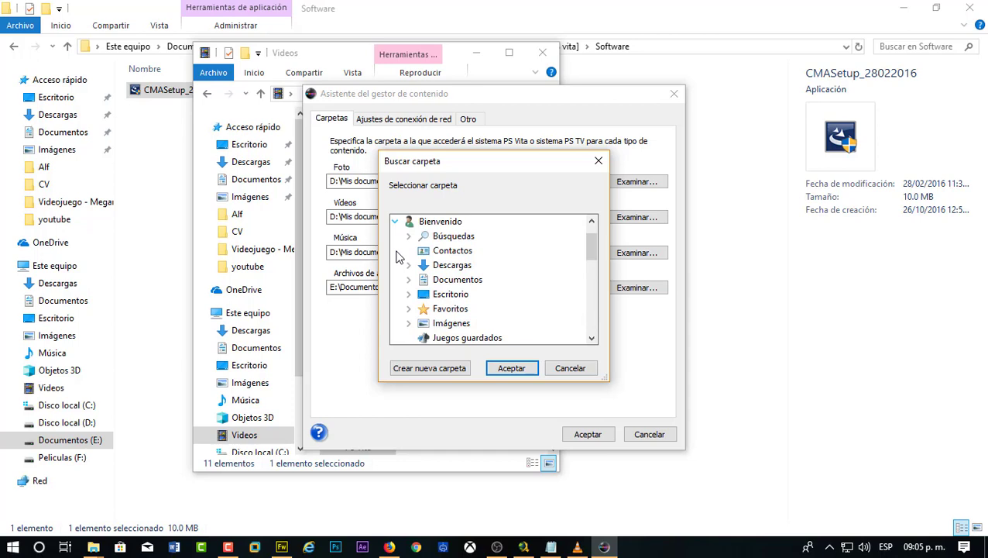
scroll(407, 258, "down", 4)
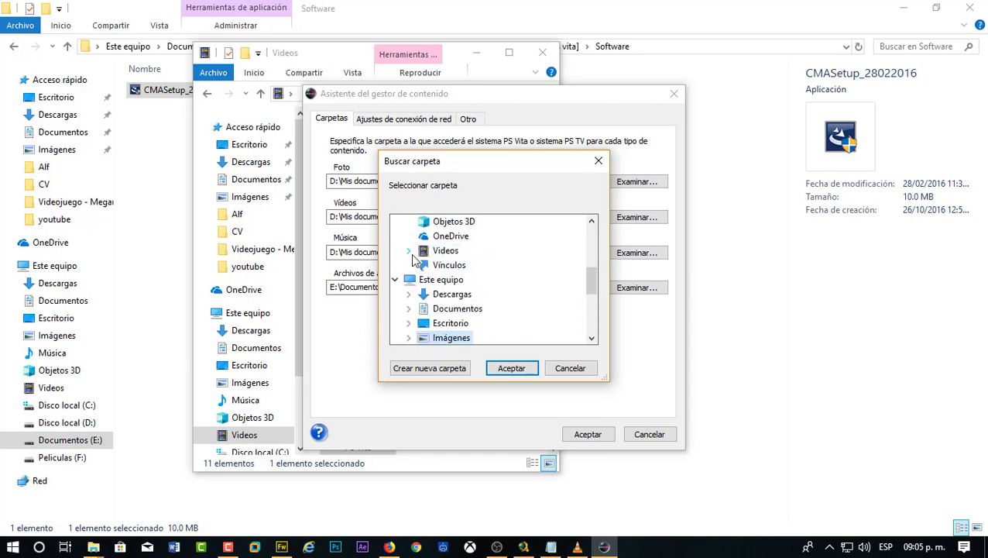
left_click(409, 251)
left_click(459, 294)
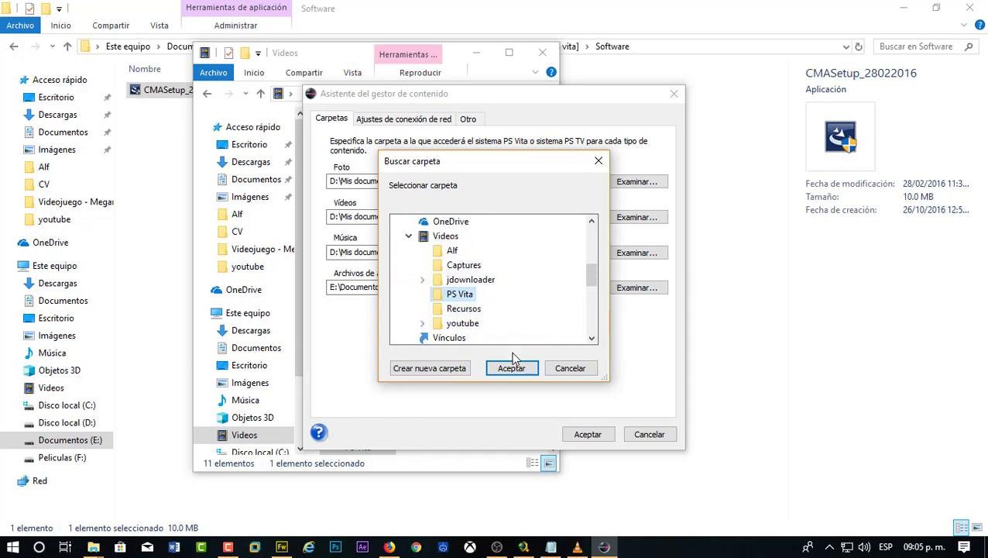
left_click(510, 364)
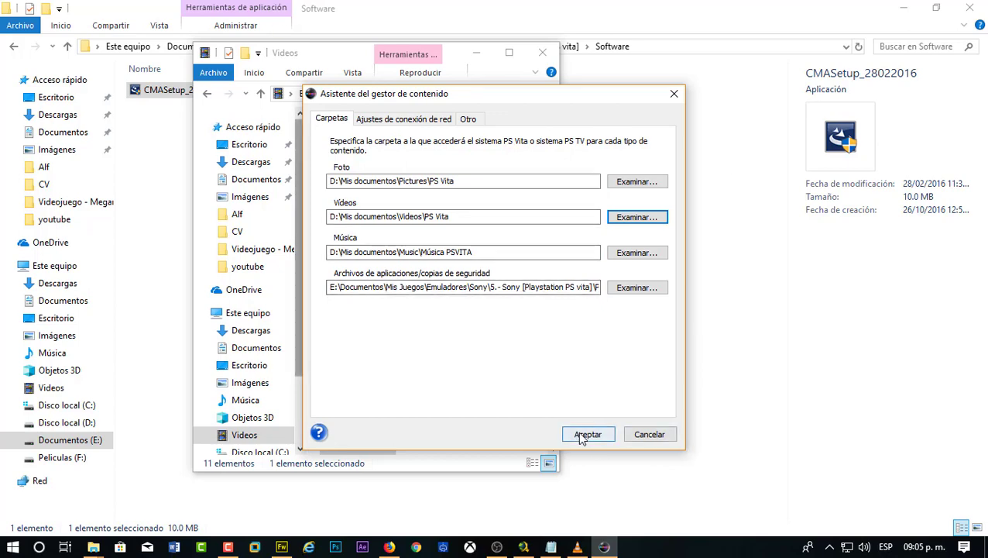
- Accept the content manager folder settings, dismiss the connection information dialog and put away the Videos File Explorer window
left_click(586, 435)
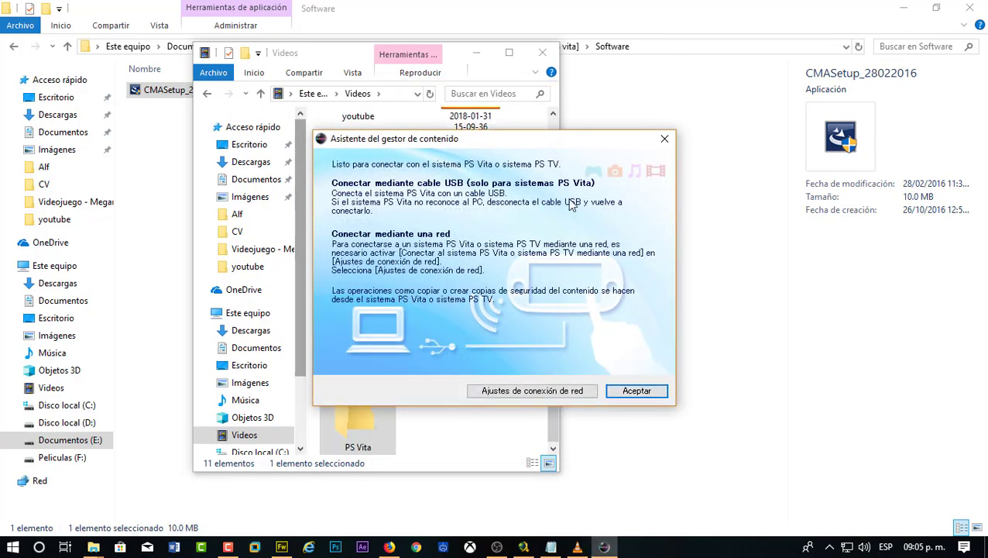
left_click(636, 392)
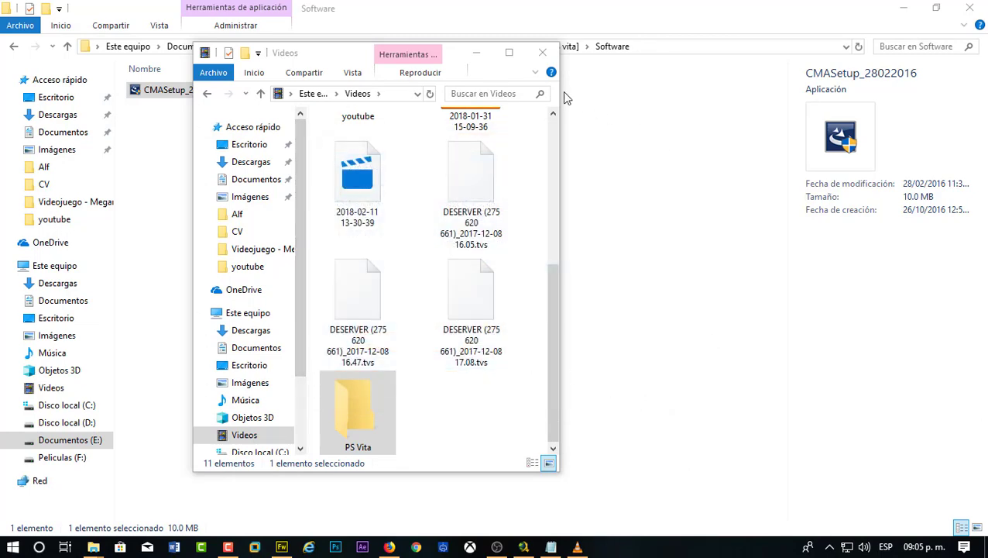
left_click(488, 60)
- Go to Hack > PSVITA 3.65 y 368 > Qcma inside the 5.- Sony [Playstation PS vita] folder and run Qcma_setup-0.4.1
left_click(68, 46)
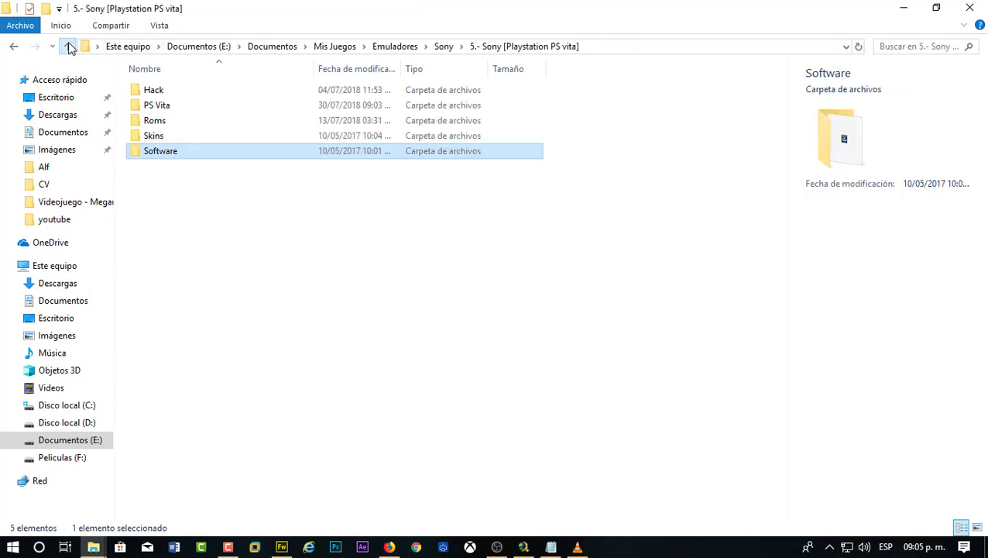
left_click(69, 47)
left_click(13, 46)
double_click(150, 90)
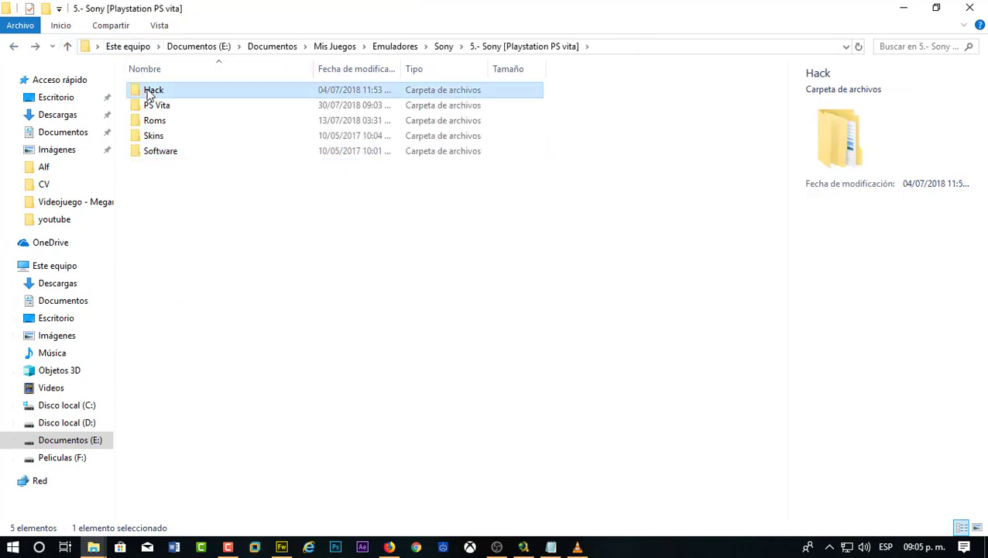
left_click(151, 93)
double_click(149, 91)
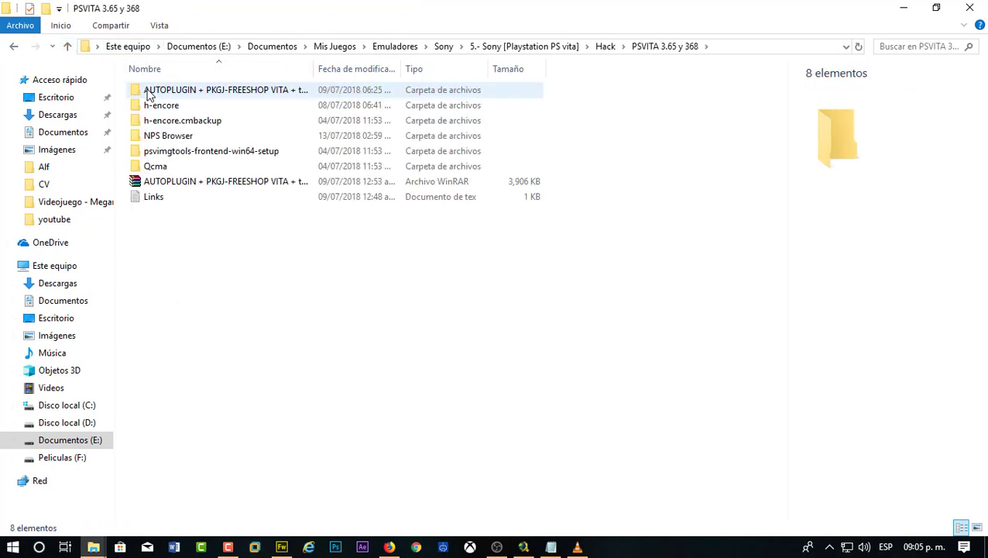
double_click(173, 168)
double_click(193, 92)
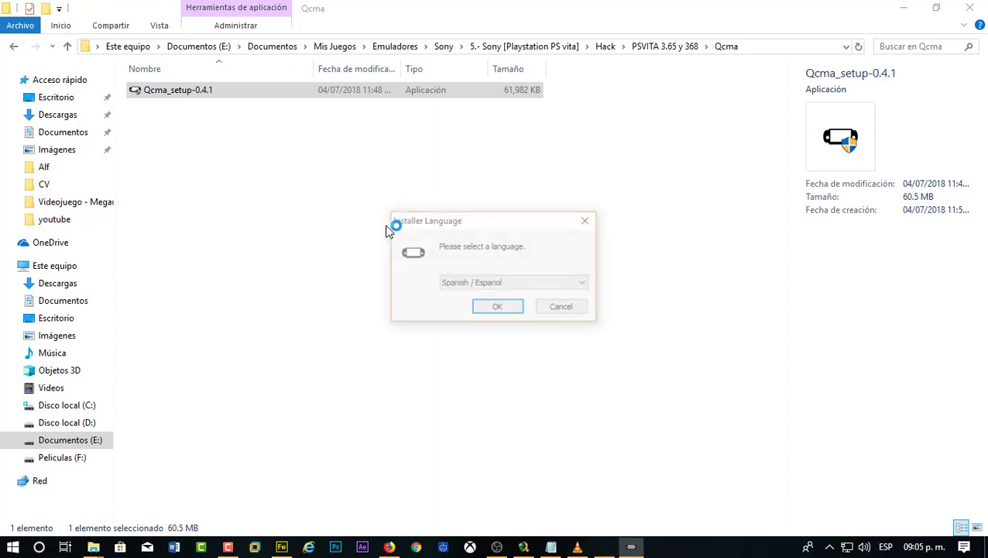
- Choose Spanish as the installer language and advance to component selection, keeping C:\Program Files\Qcma as the destination
left_click(481, 313)
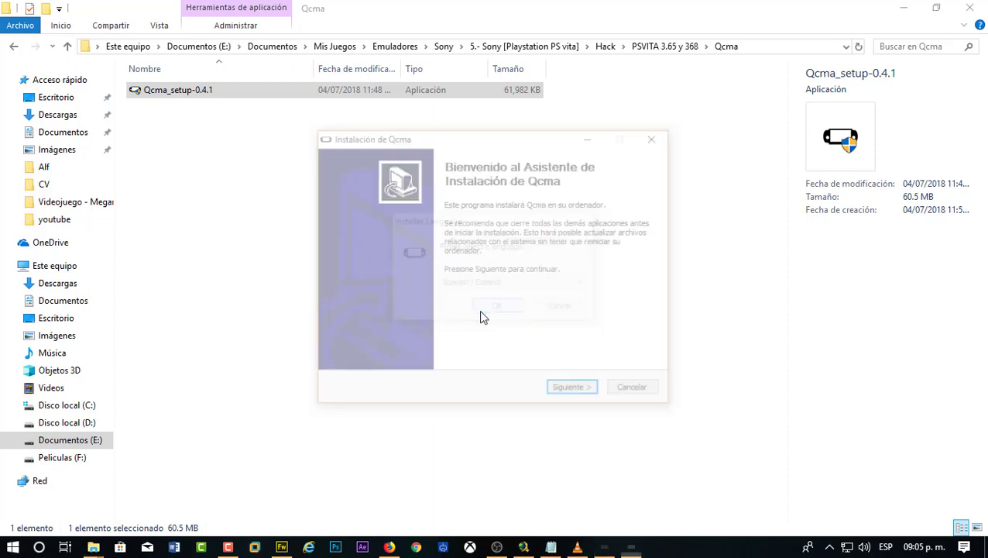
left_click(573, 391)
left_click(573, 393)
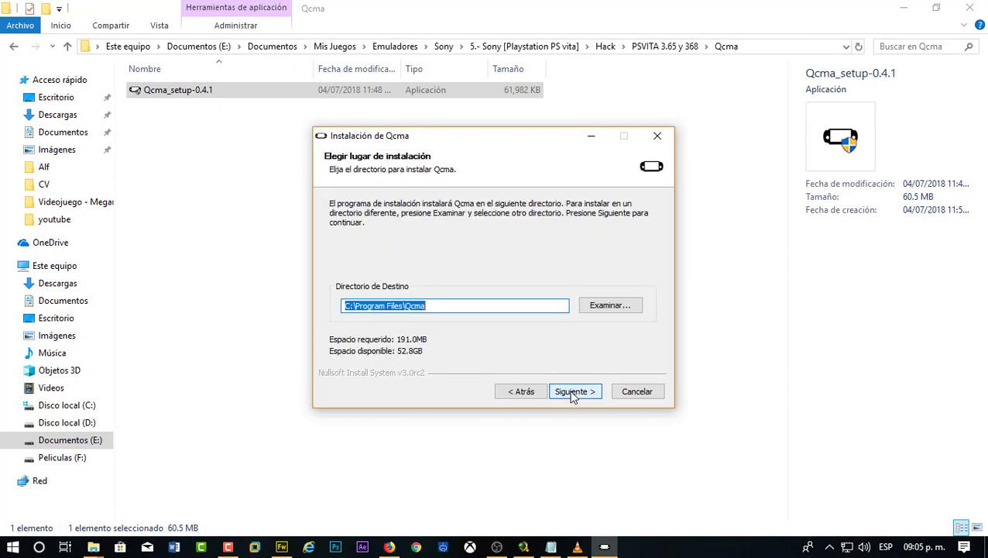
left_click(573, 393)
left_click(574, 392)
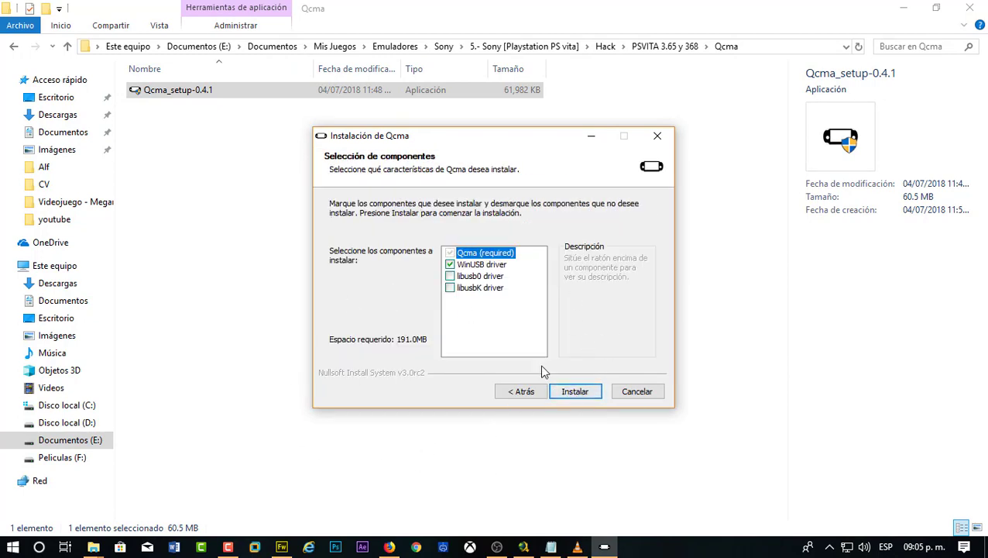
- Compare the USB driver options, choose the WinUSB driver and start the Qcma installation
left_click(450, 276)
left_click(450, 287)
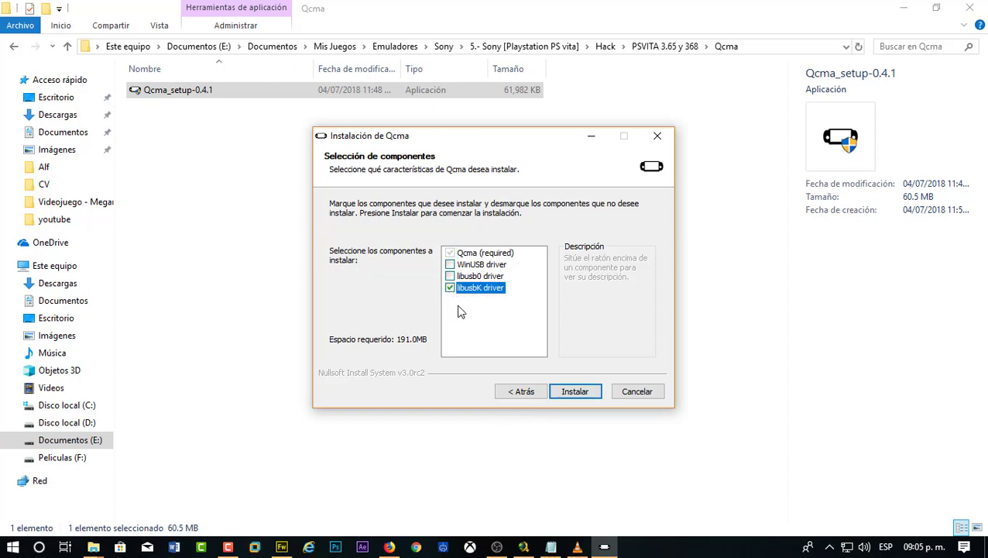
left_click(450, 265)
left_click(573, 392)
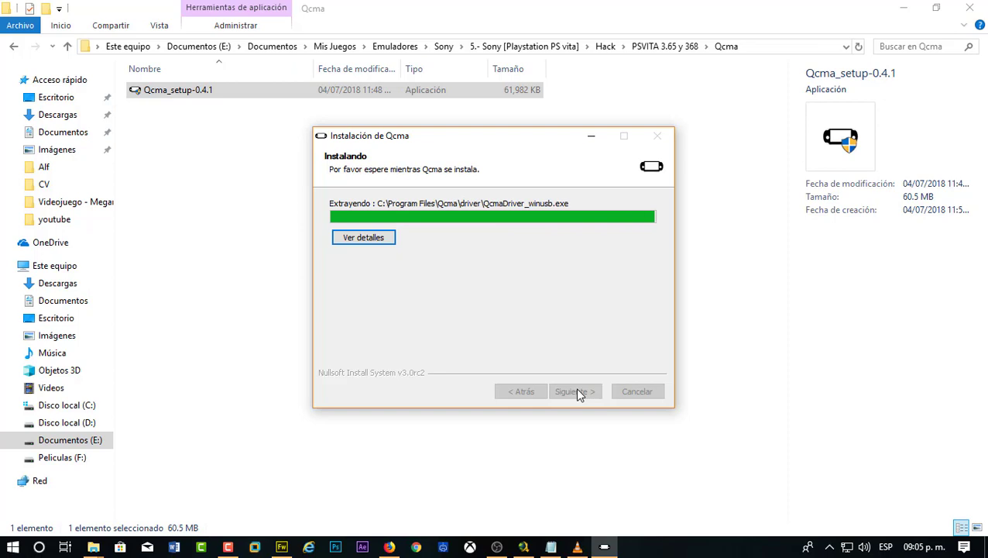
- Complete the device driver wizard, finish the Qcma setup with the option to run Qcma enabled, and minimize File Explorer
left_click(370, 362)
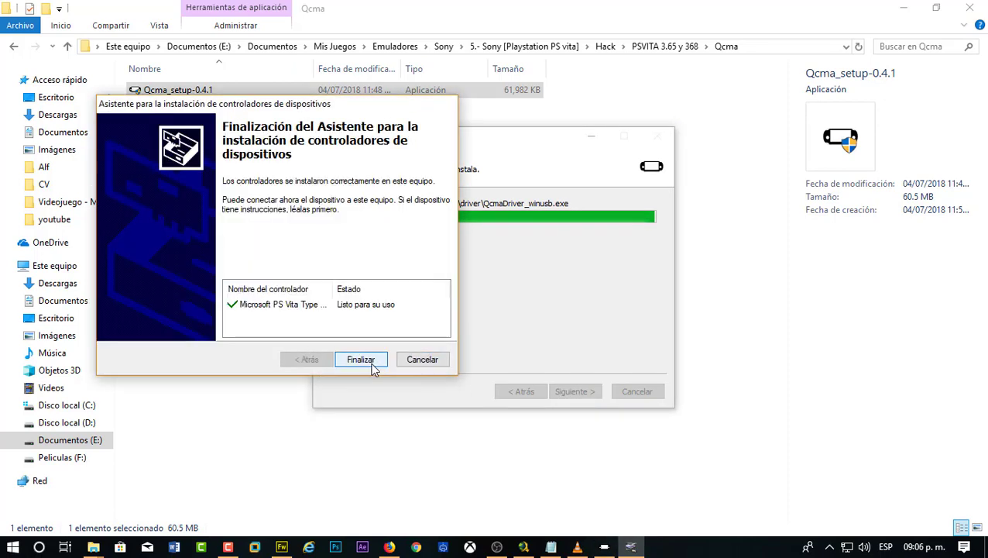
left_click(372, 365)
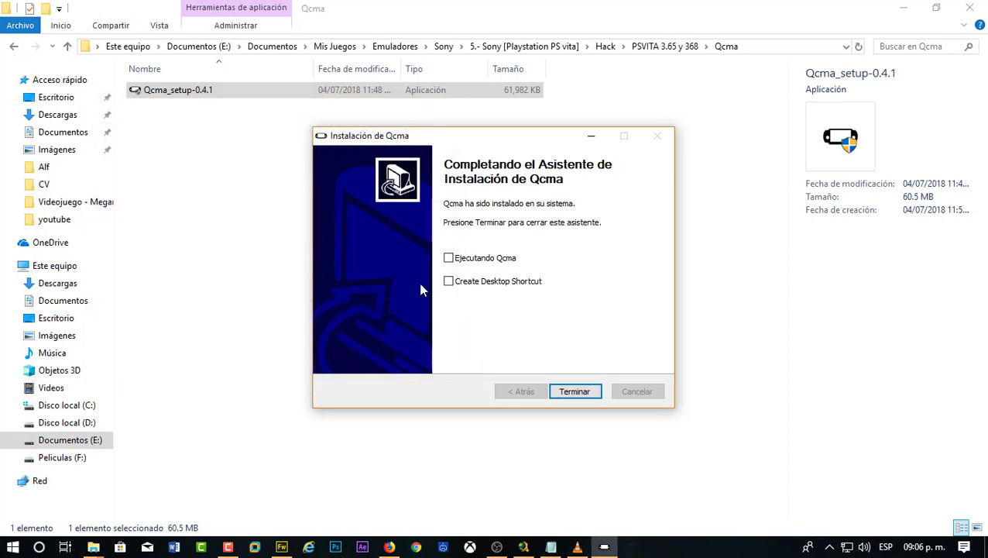
left_click(450, 259)
left_click(575, 391)
left_click(902, 7)
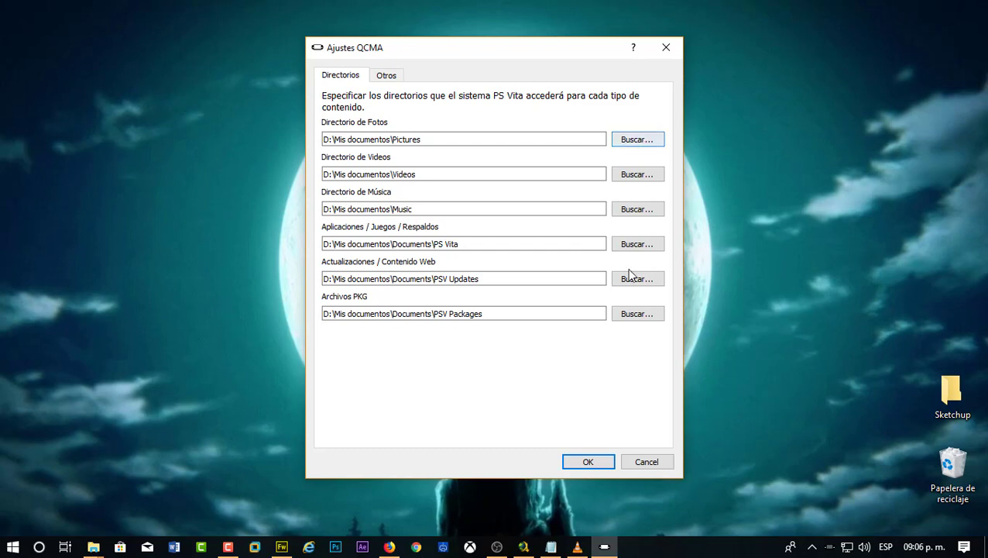
- Open the folder picker for Archivos PKG in the Qcma settings and cancel it
left_click(632, 316)
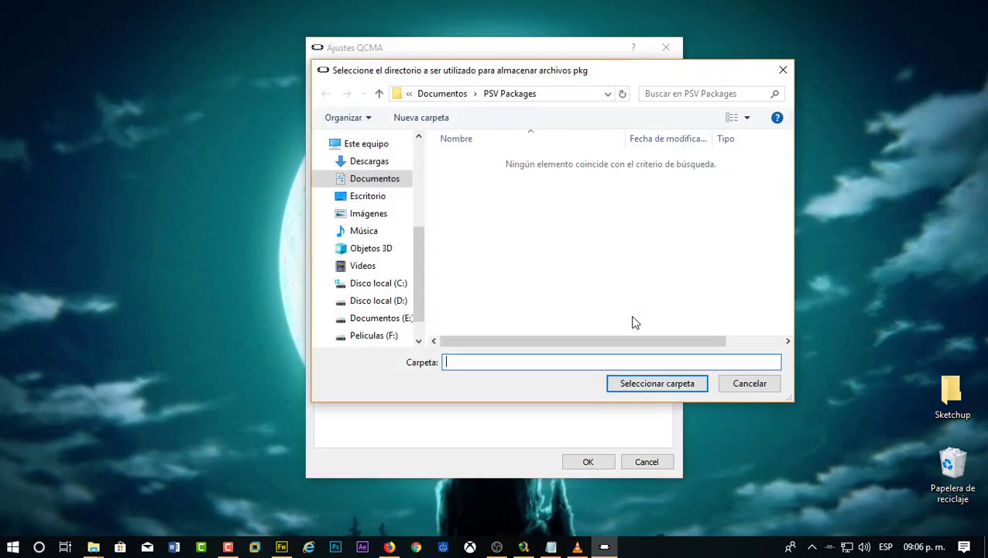
left_click(745, 385)
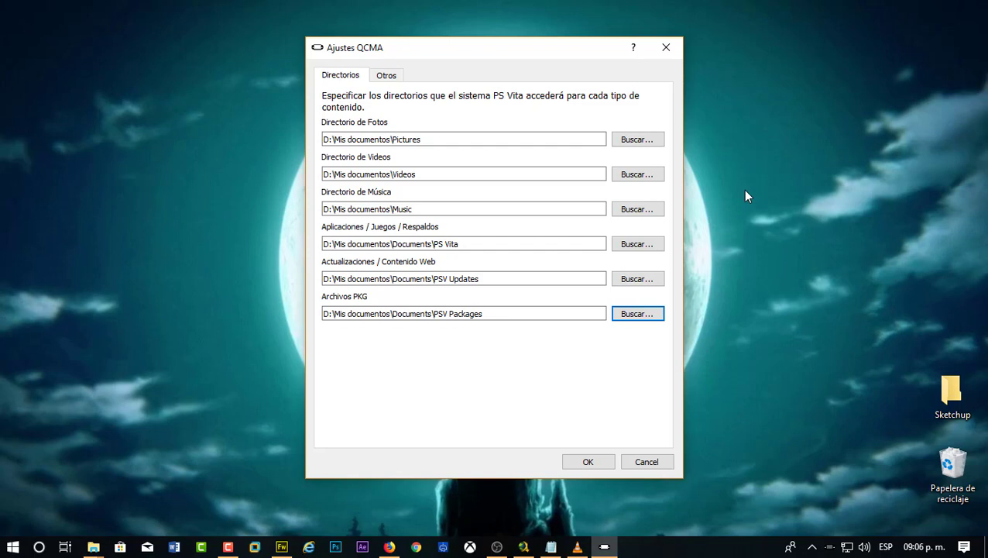
- Open the folder picker for Aplicaciones / Juegos / Respaldos and go to the Documentos folder on drive Documentos (E:)
left_click(647, 243)
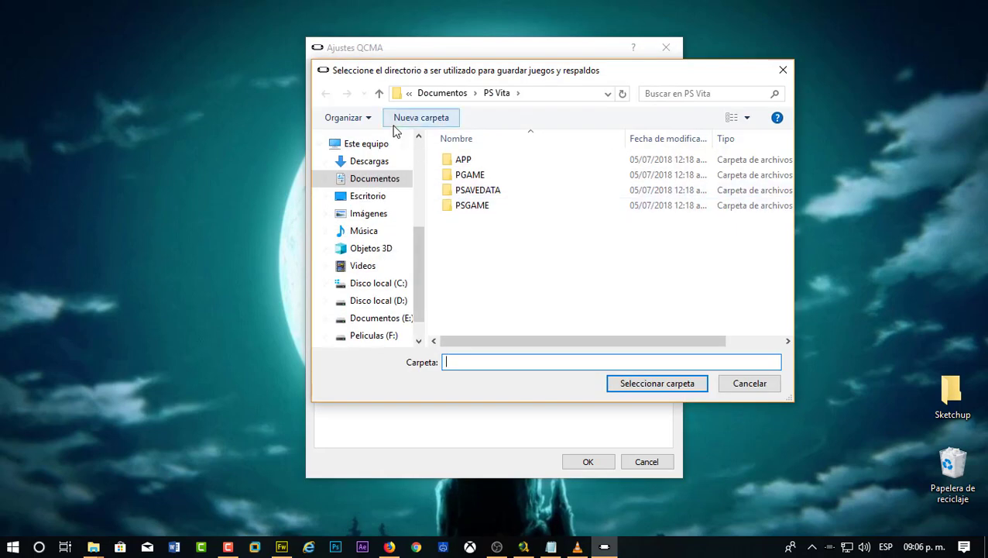
left_click(378, 93)
scroll(360, 280, "down", 1)
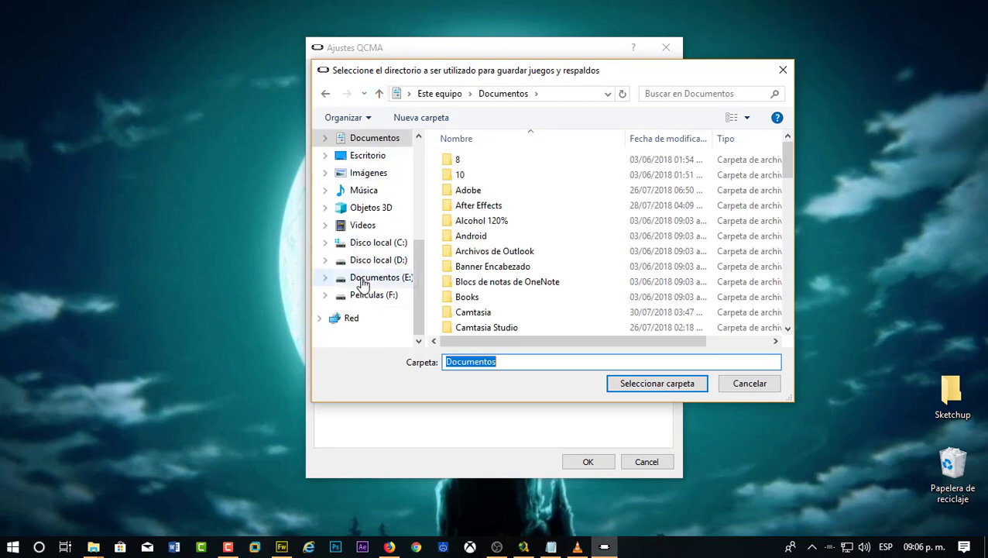
left_click(389, 283)
double_click(481, 185)
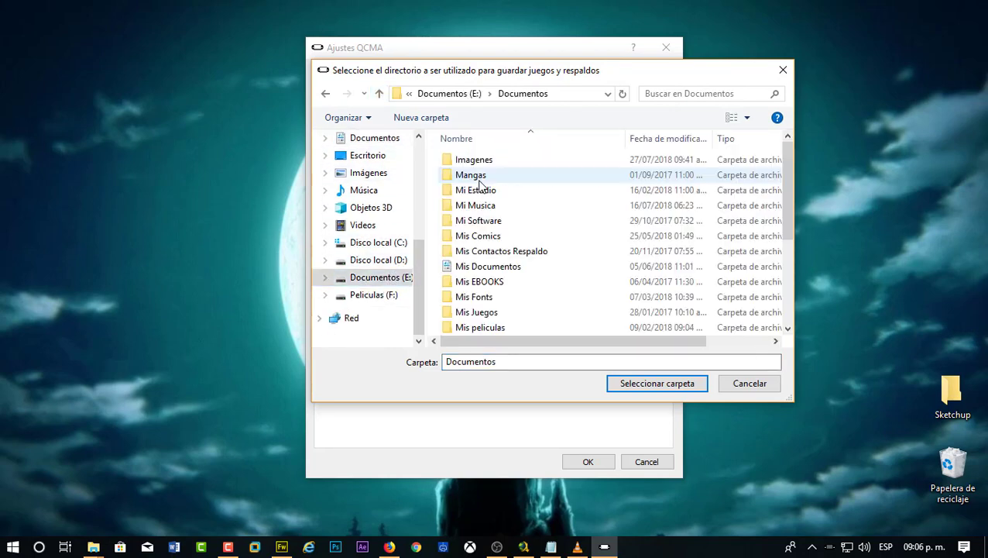
double_click(500, 223)
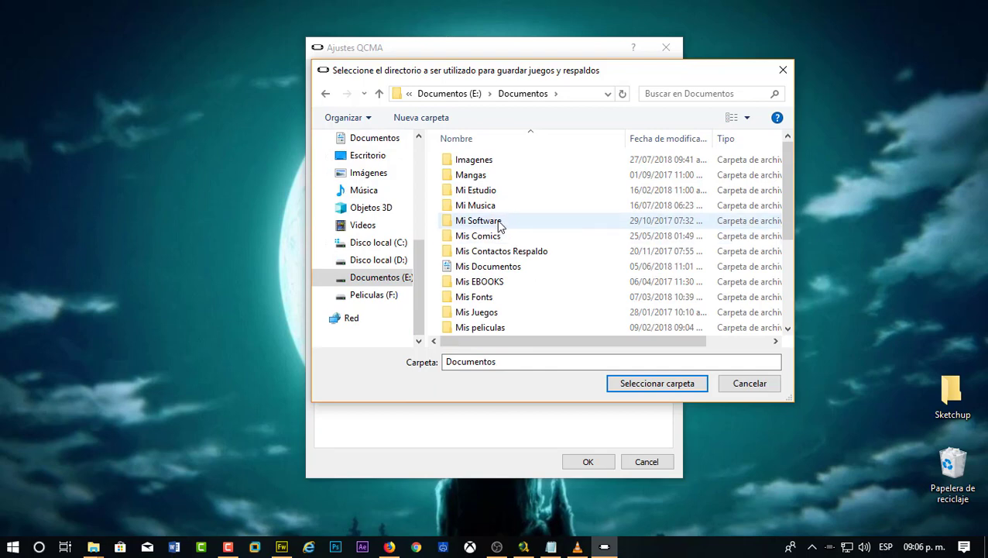
double_click(489, 206)
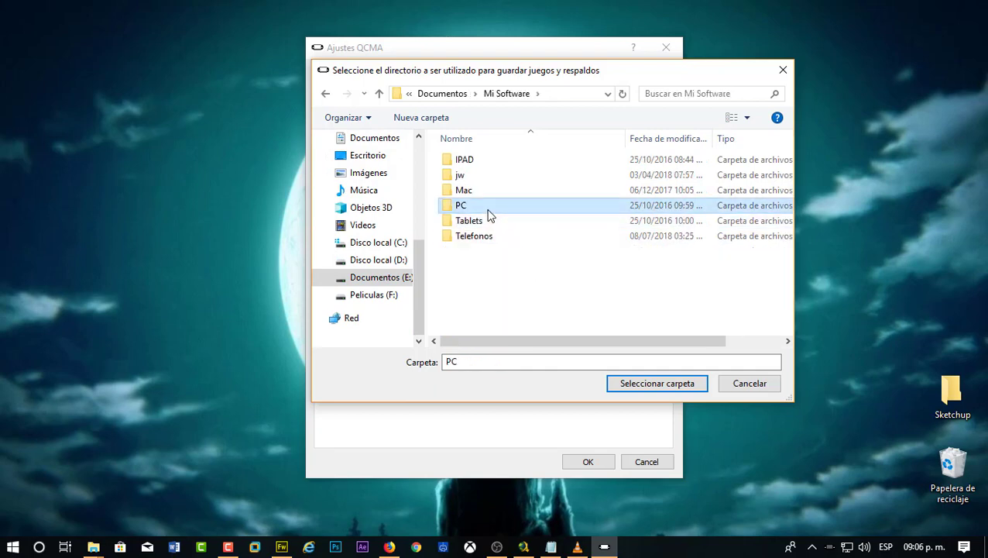
double_click(380, 93)
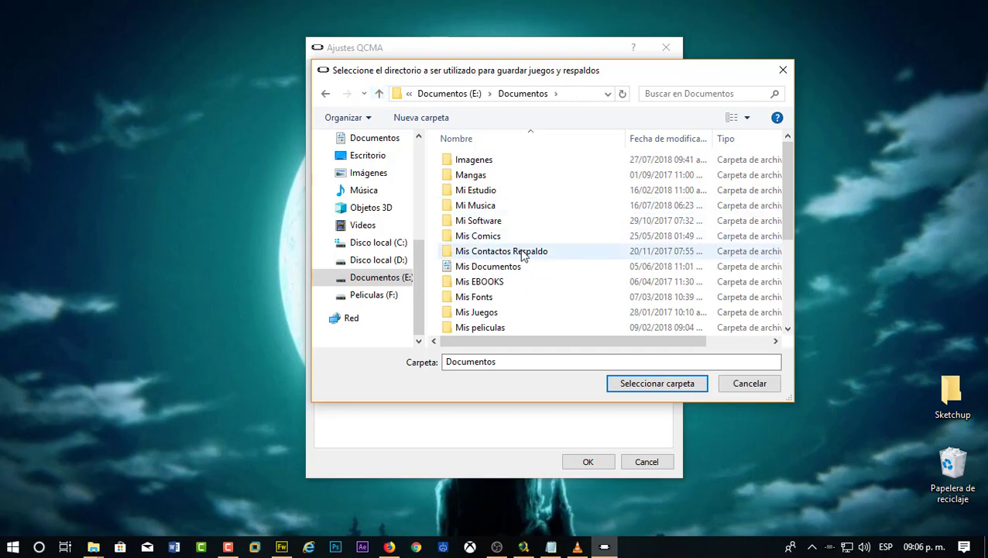
- Go to Mis Juegos > Emuladores > Sony > 5.- Sony [Playstation PS vita] in the folder picker and copy that folder's path
scroll(518, 277, "down", 1)
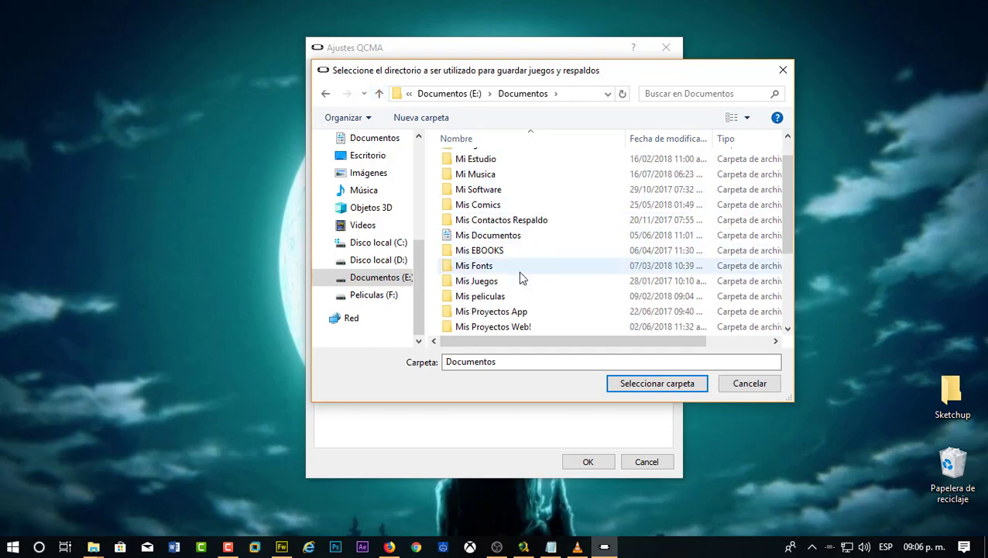
double_click(478, 283)
double_click(482, 159)
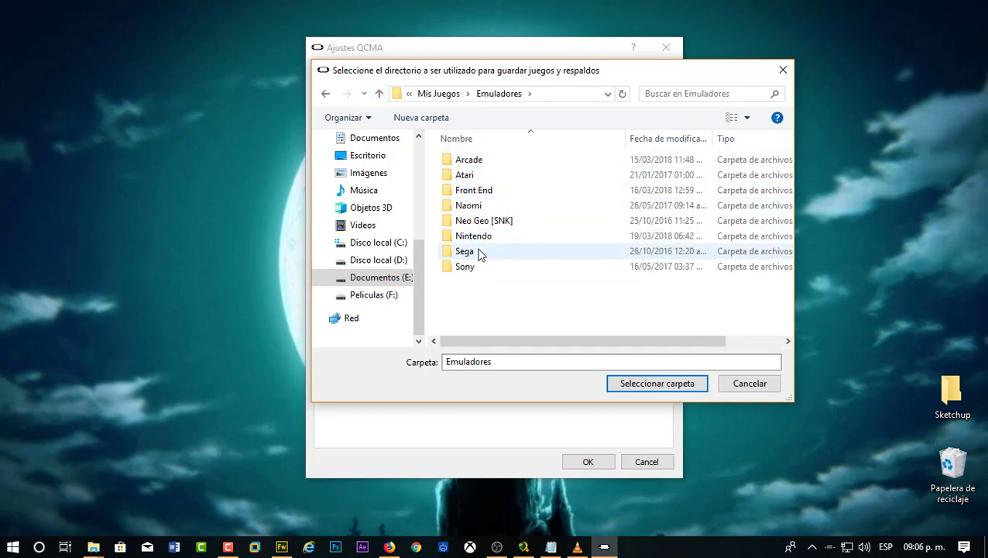
double_click(476, 267)
double_click(534, 223)
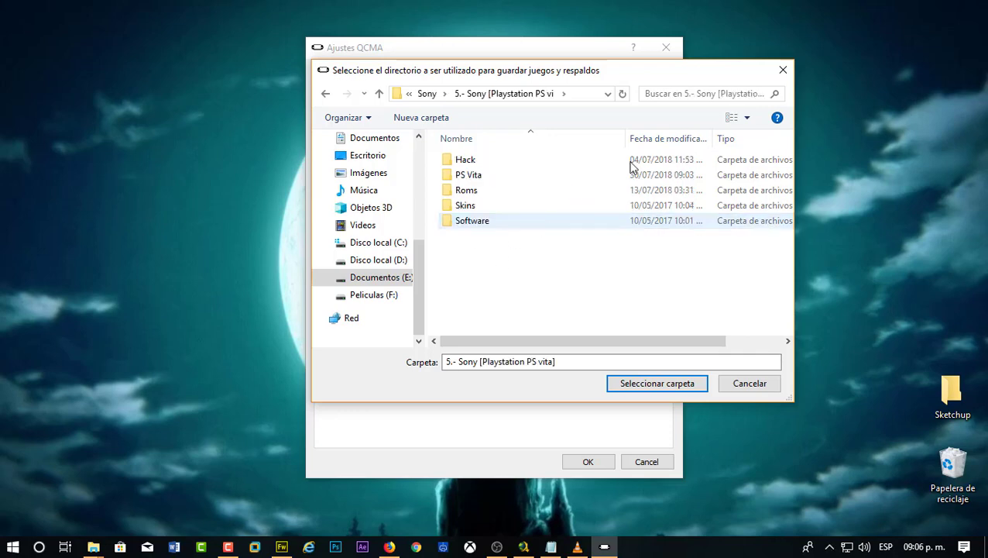
left_click(574, 94)
right_click(574, 93)
left_click(607, 137)
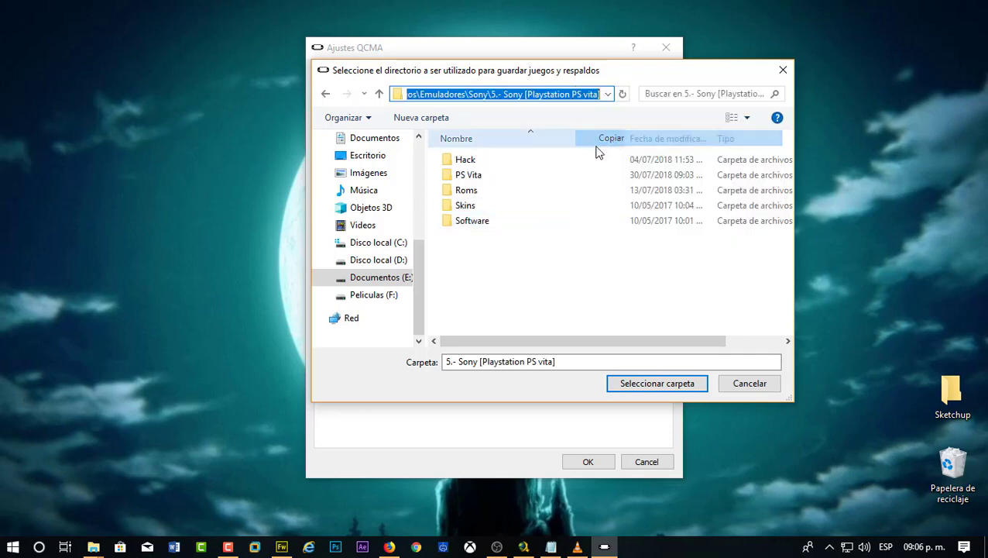
- Open the PS Vita subfolder, copy its path and set it as the Aplicaciones / Juegos / Respaldos directory
double_click(468, 175)
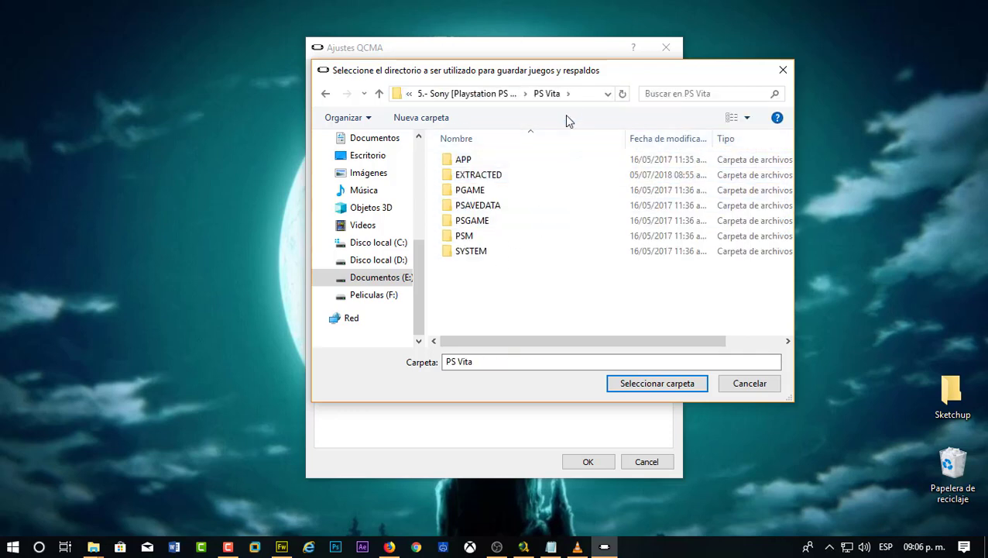
left_click(578, 94)
right_click(579, 93)
left_click(616, 141)
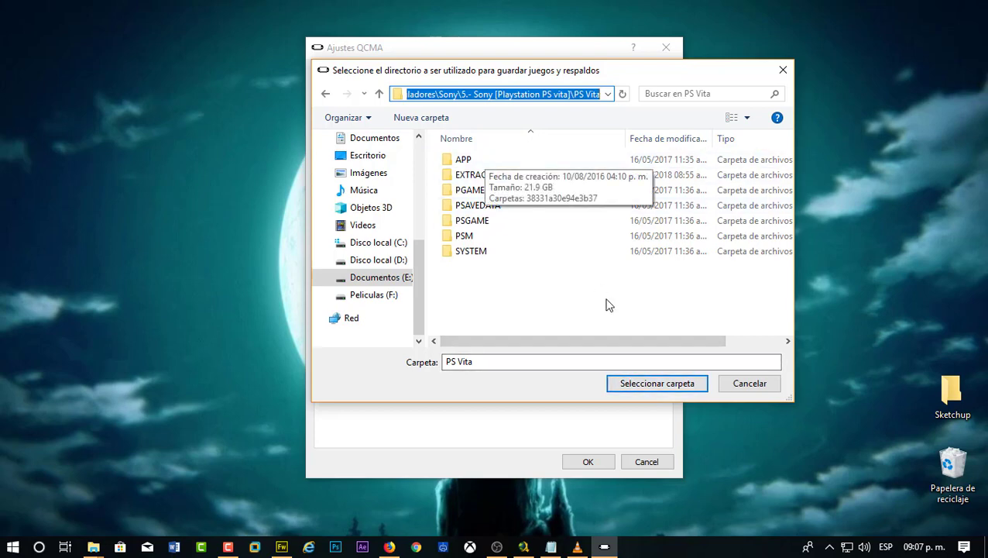
left_click(673, 383)
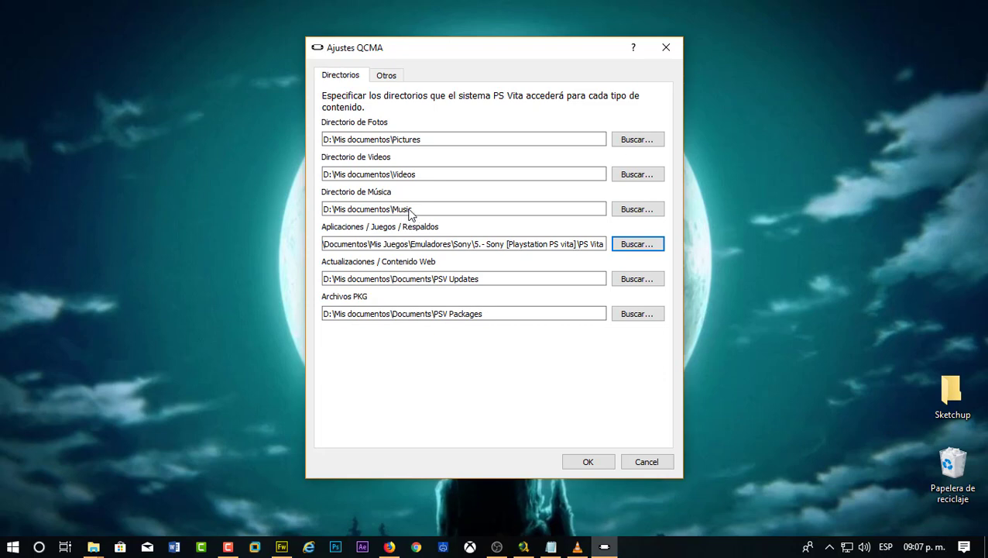
- Set the music directory to the Música PSVITA folder inside Música
left_click(633, 210)
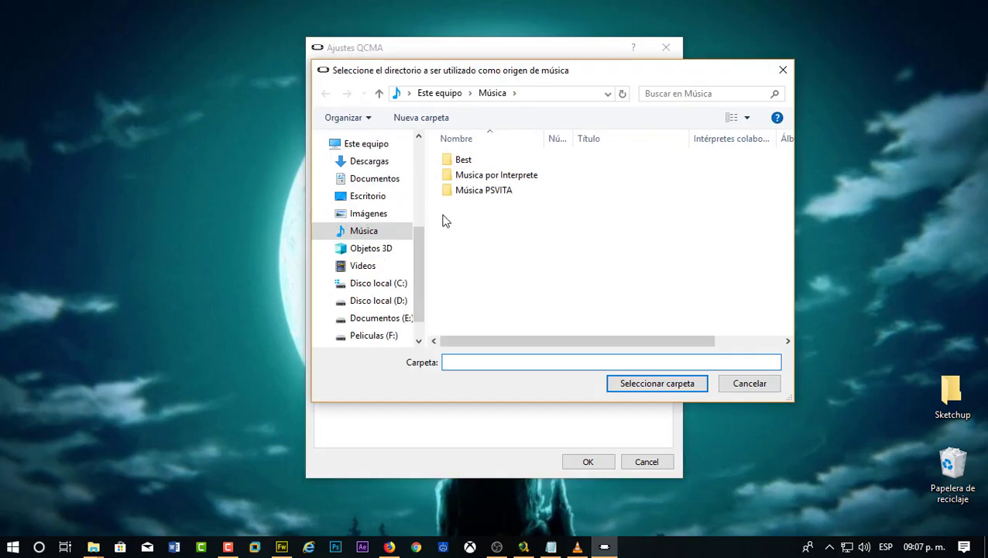
left_click(326, 230)
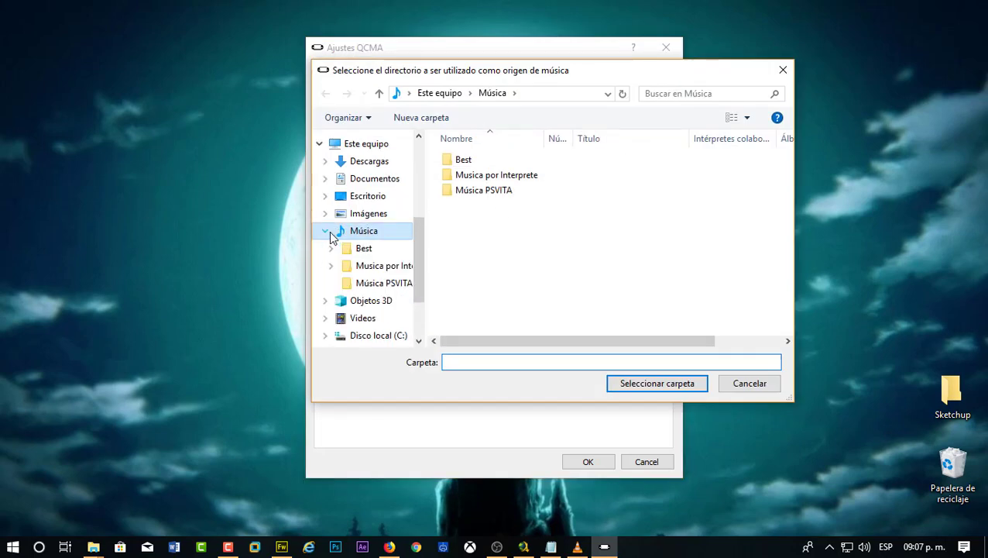
double_click(513, 192)
left_click(681, 383)
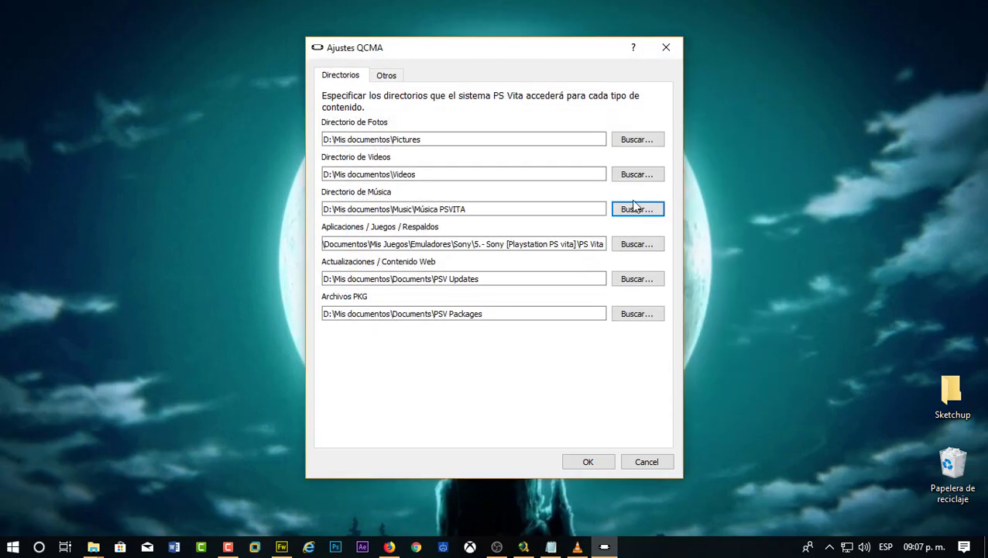
- Set the video directory to the PS Vita folder inside Videos
left_click(633, 175)
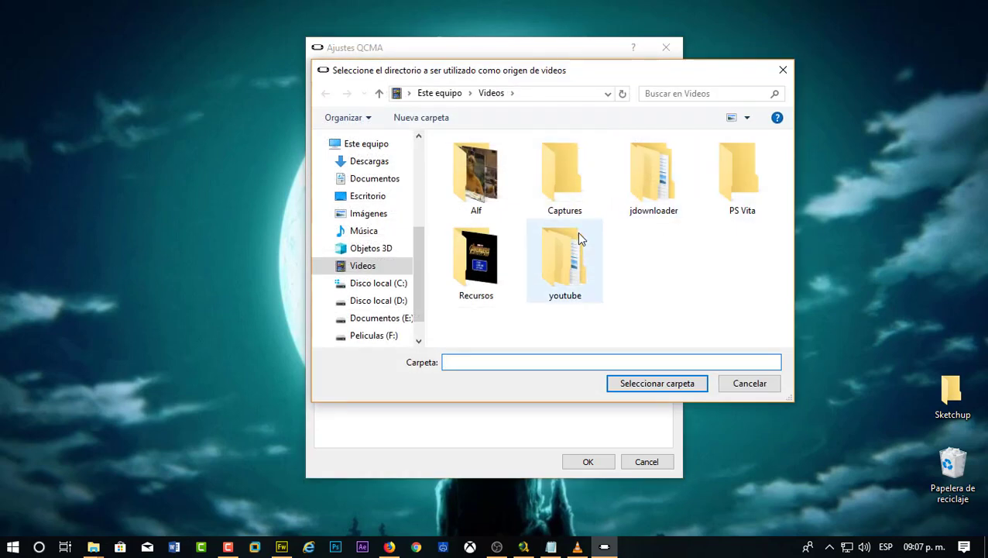
double_click(738, 217)
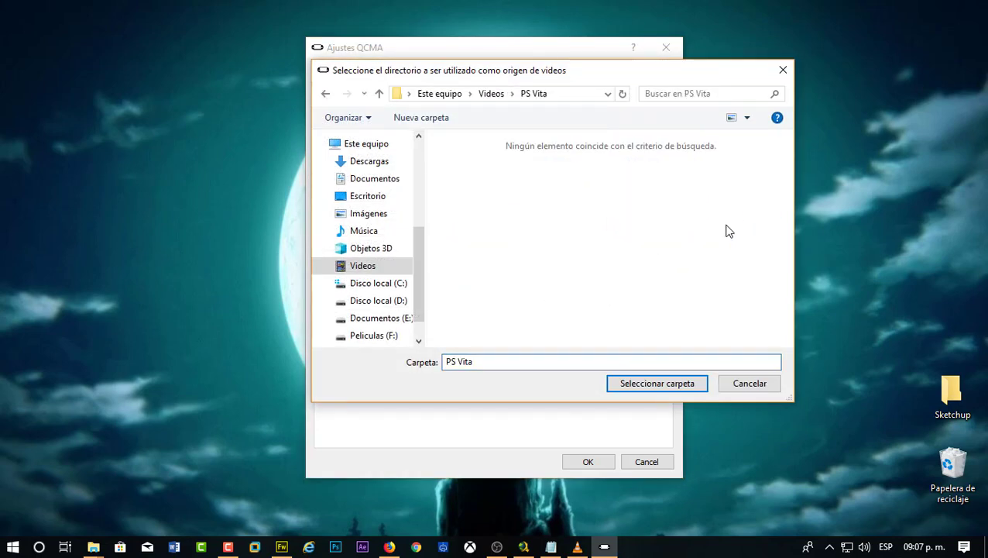
left_click(657, 384)
- Set the photo directory to the PS Vita folder inside Imágenes and save the Qcma settings
left_click(632, 138)
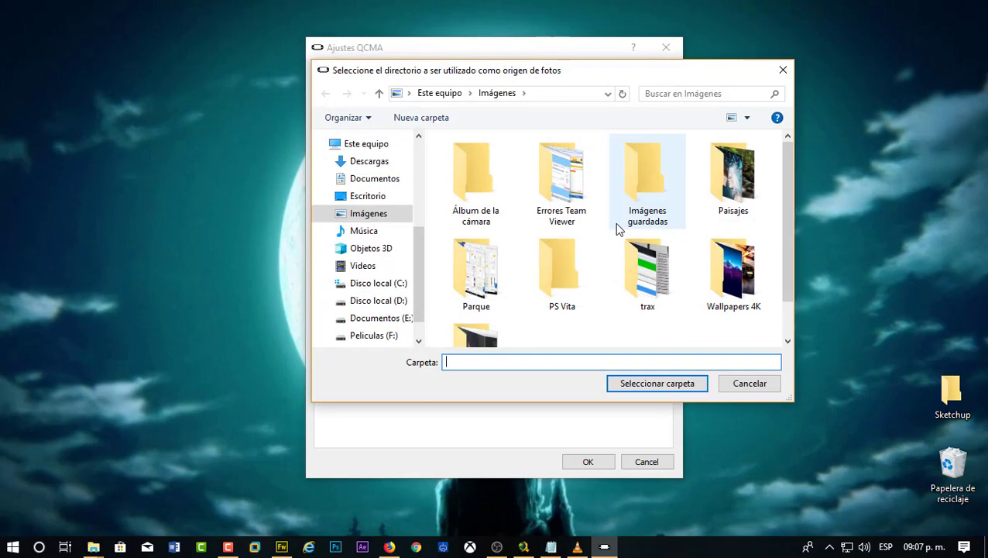
double_click(557, 298)
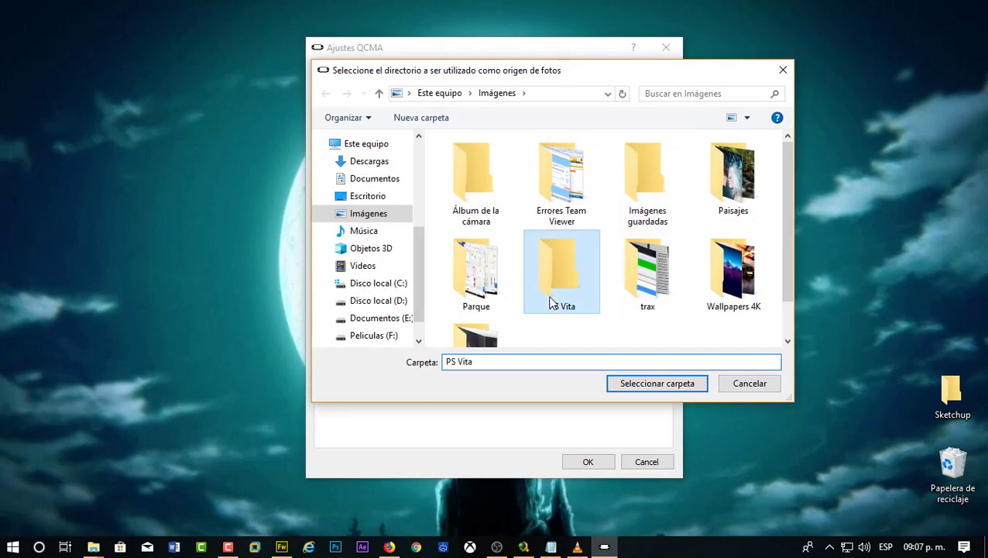
left_click(619, 382)
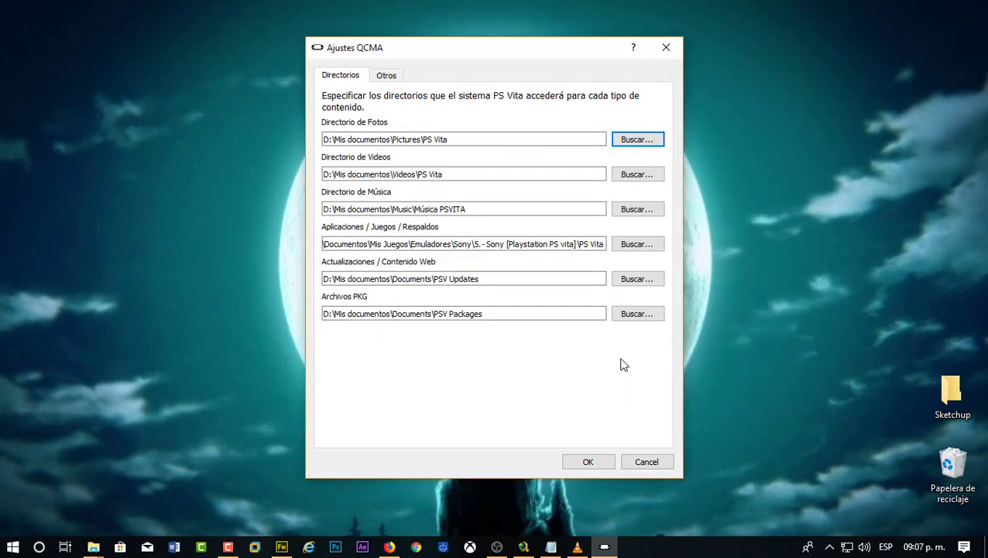
left_click(589, 458)
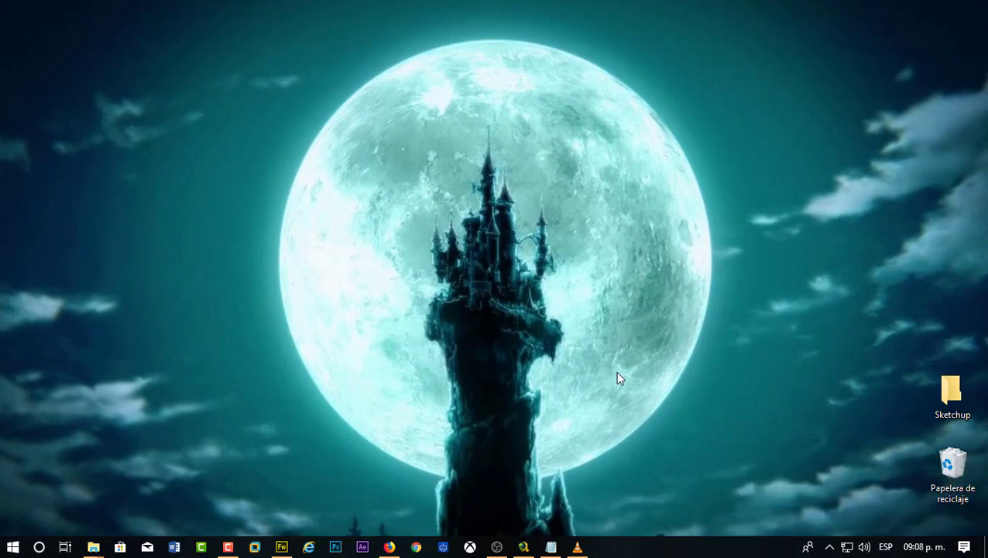
- Show the options of the hidden Qcma notification icon, choose Gestor de Respaldos and dismiss the hidden icons
left_click(829, 546)
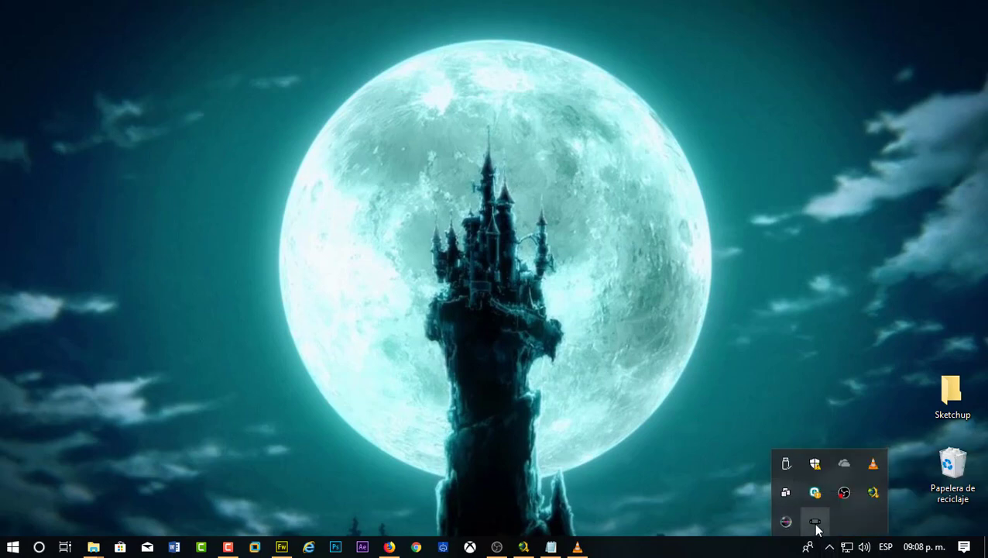
right_click(816, 524)
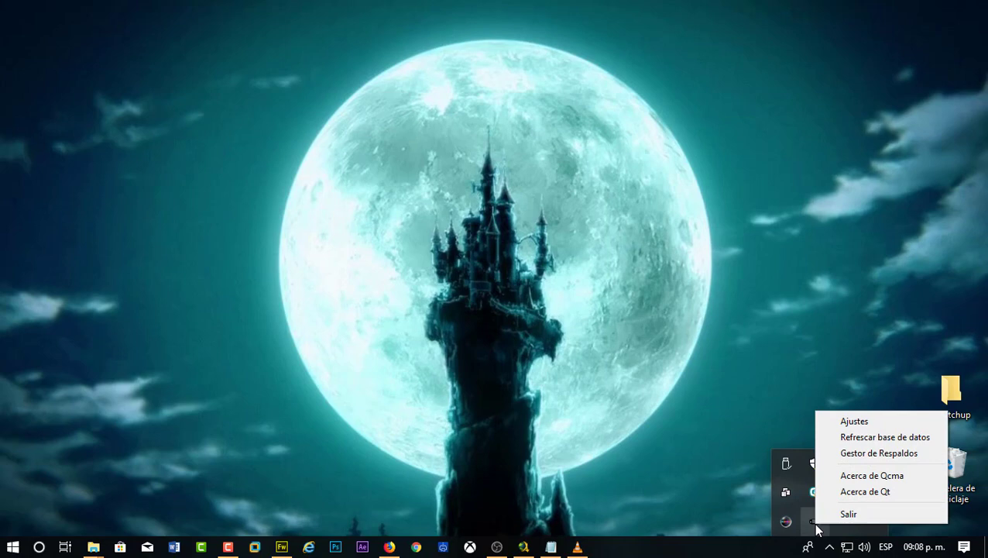
left_click(871, 452)
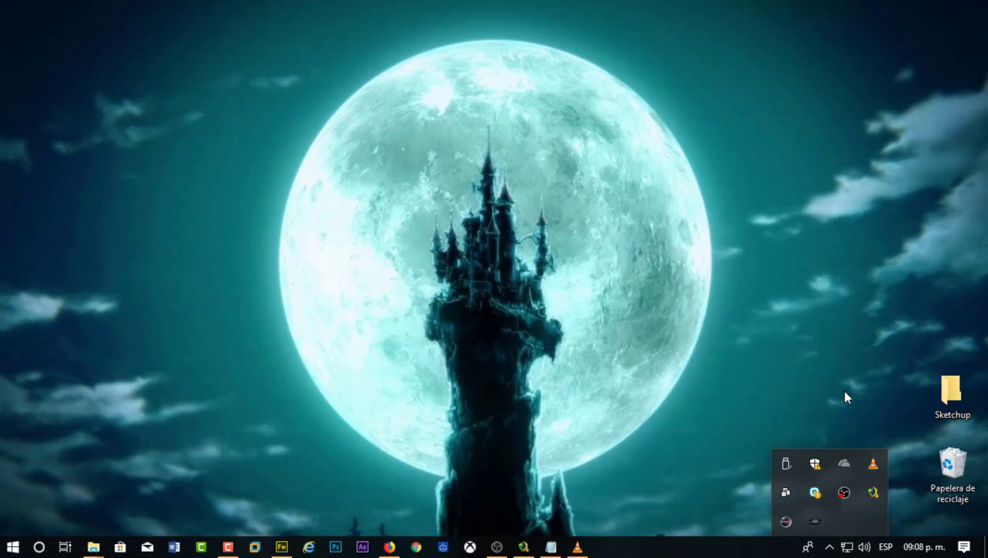
left_click(640, 409)
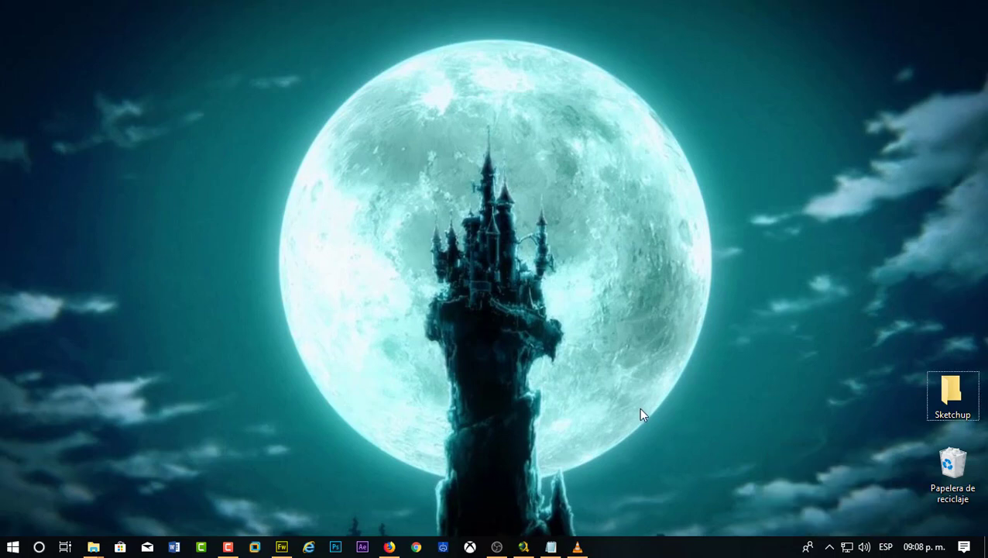